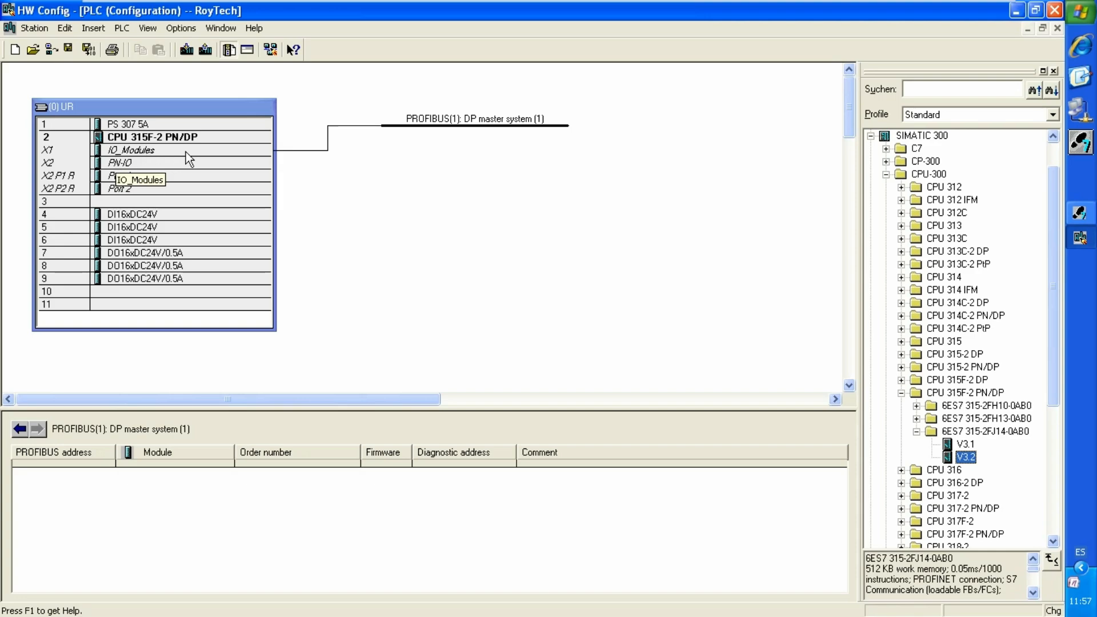
Collapse the CPU-300 catalog folder and expand PROFIBUS DP, ET 200S and the last-listed IM151-1 Standard interface module.
{"action": "left_click", "coordinate": [900, 393]}
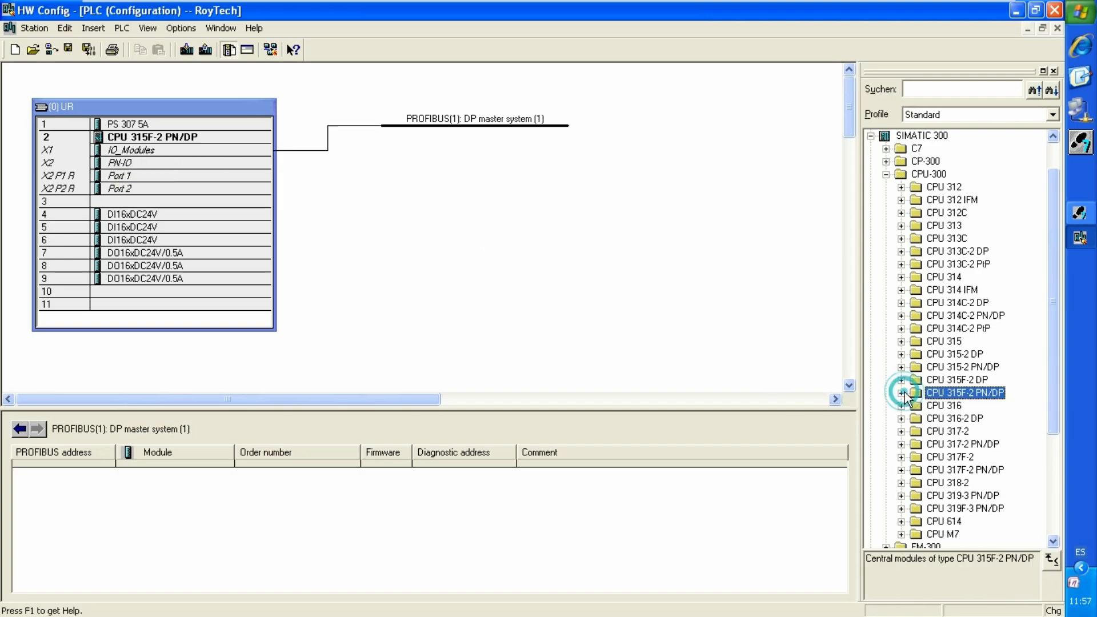
{"action": "left_click", "coordinate": [886, 175]}
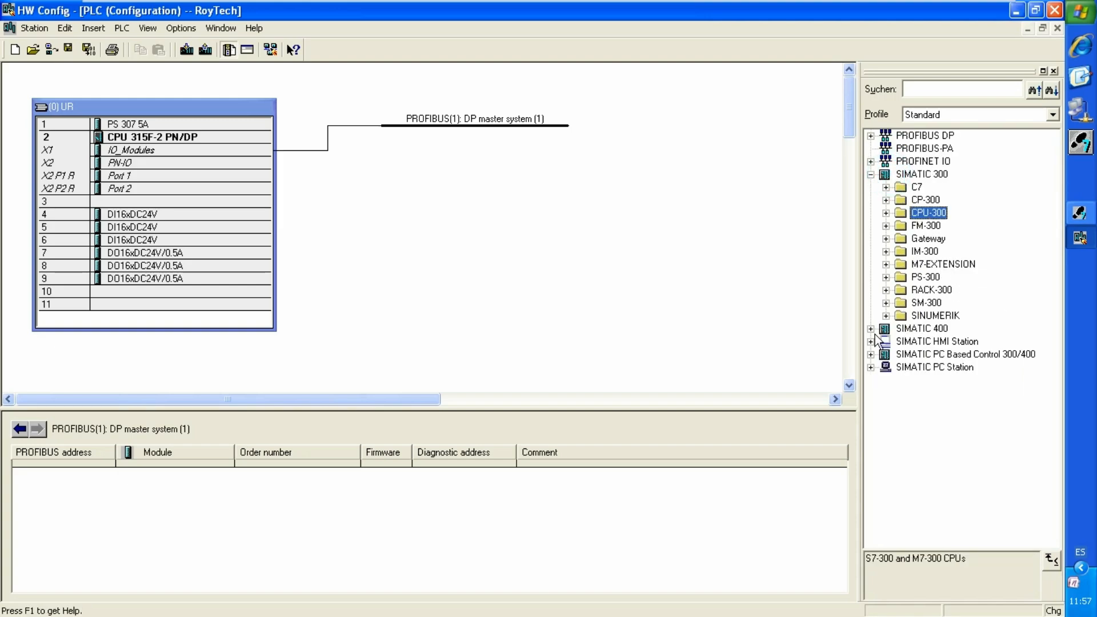
{"action": "left_click", "coordinate": [922, 137]}
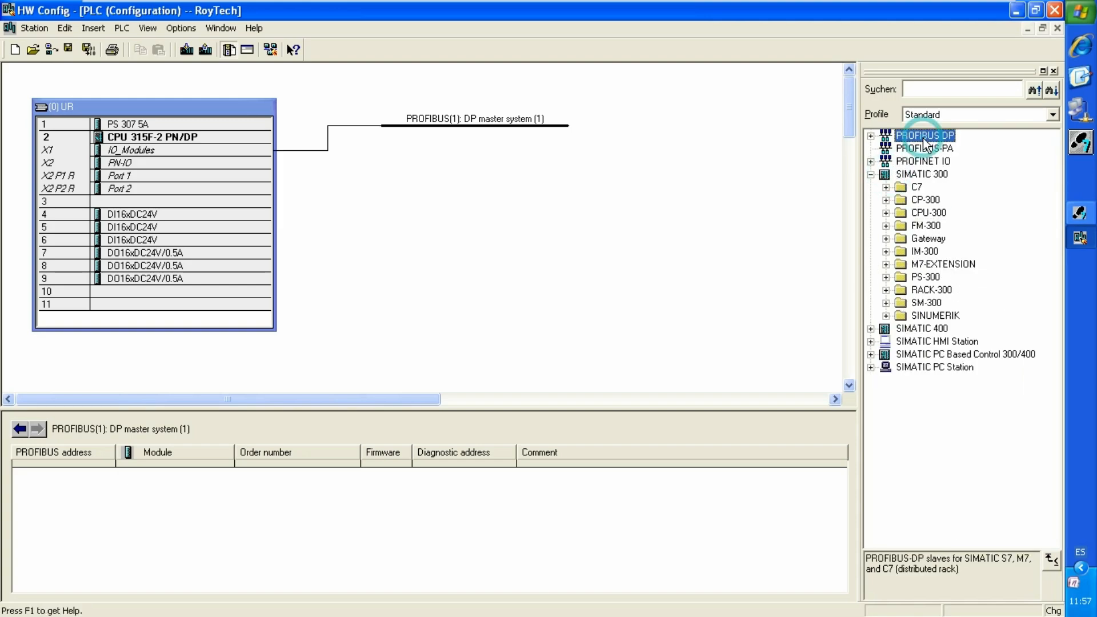
{"action": "left_click", "coordinate": [870, 136]}
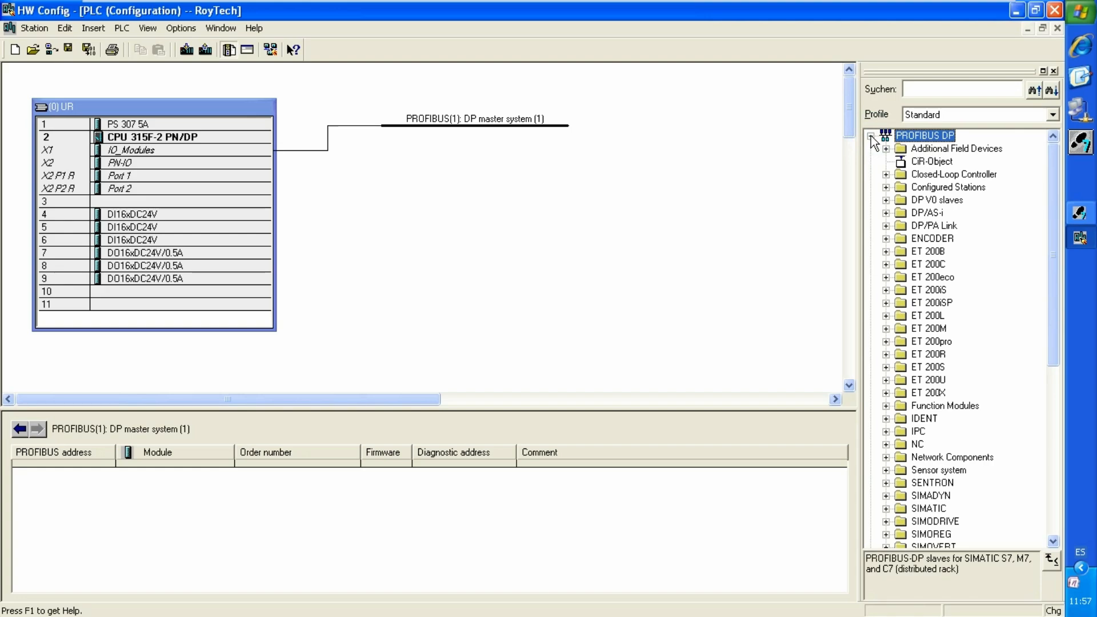
{"action": "left_click", "coordinate": [887, 368]}
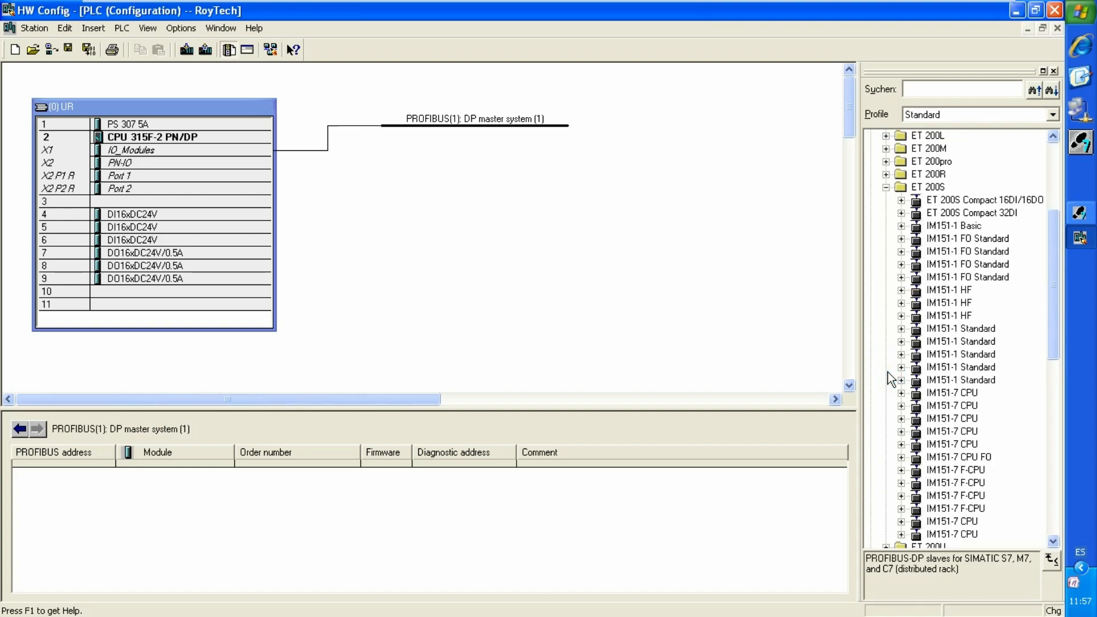
{"action": "left_click_drag", "start_coordinate": [1053, 295], "coordinate": [1057, 336]}
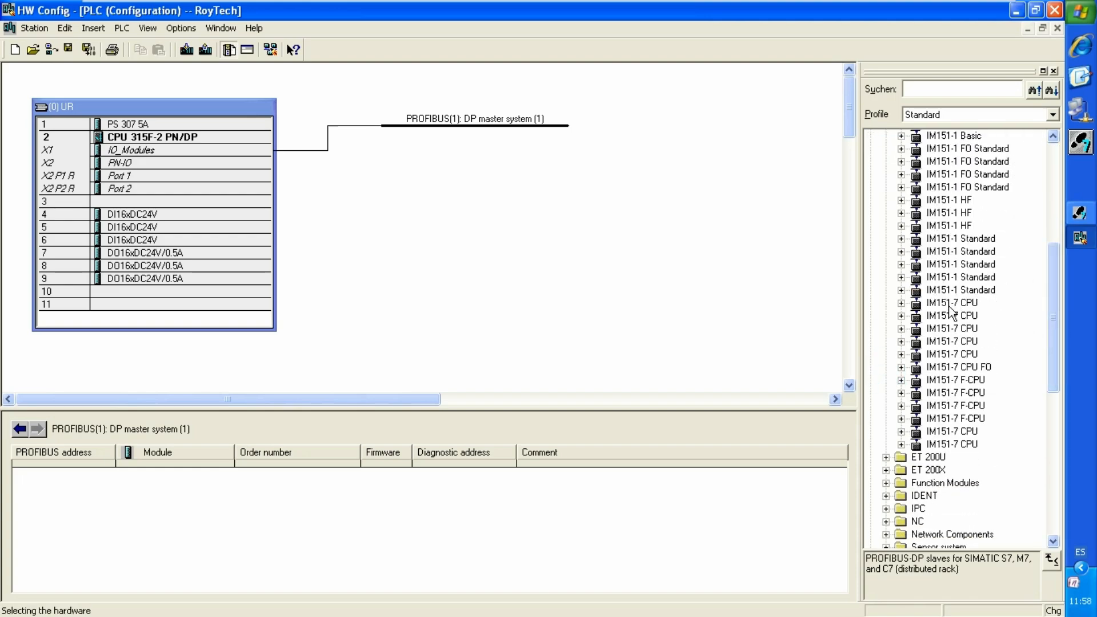
{"action": "left_click", "coordinate": [901, 291]}
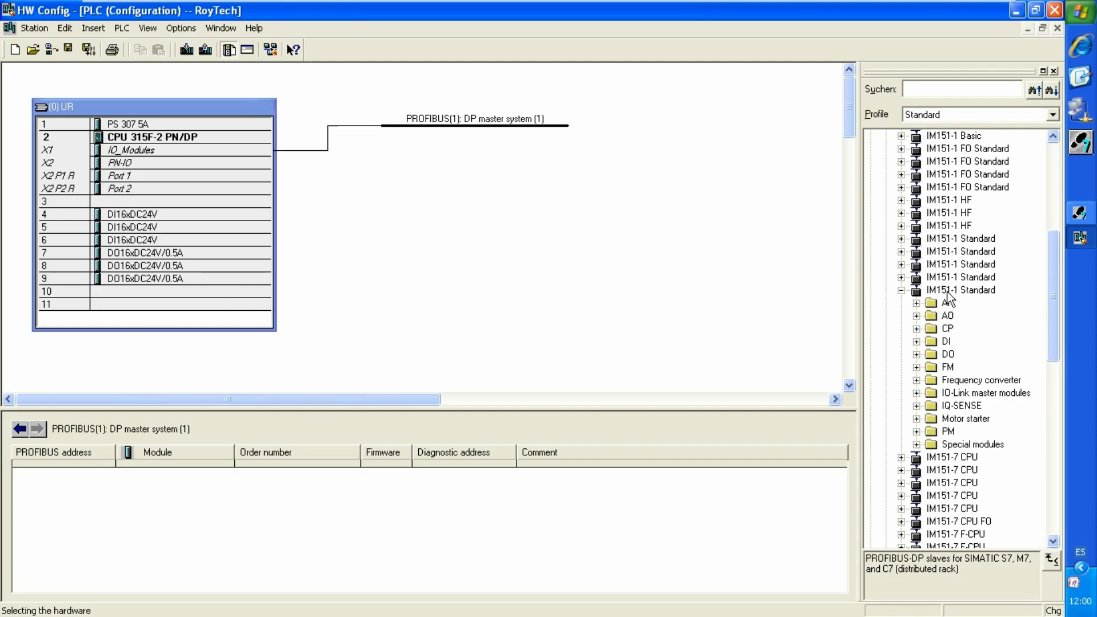
Attach the last-listed IM151-1 Standard to the PROFIBUS(1) DP master system with address 3 and place it beneath the start of the bus line.
{"action": "left_click_drag", "start_coordinate": [946, 290], "coordinate": [405, 127]}
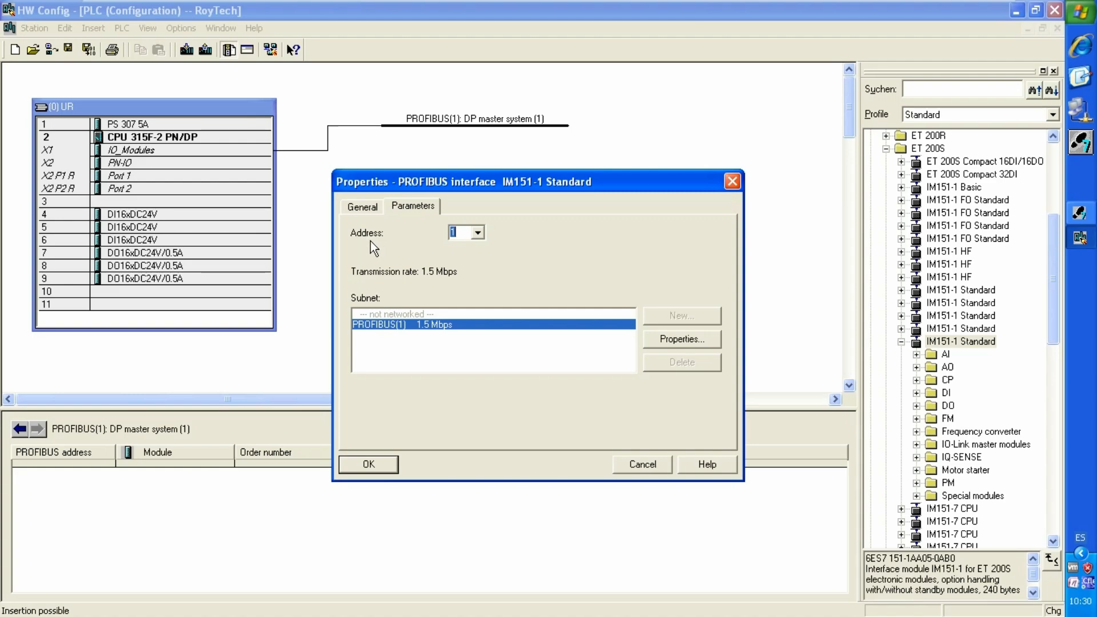
{"action": "left_click", "coordinate": [478, 233]}
{"action": "left_click", "coordinate": [368, 464]}
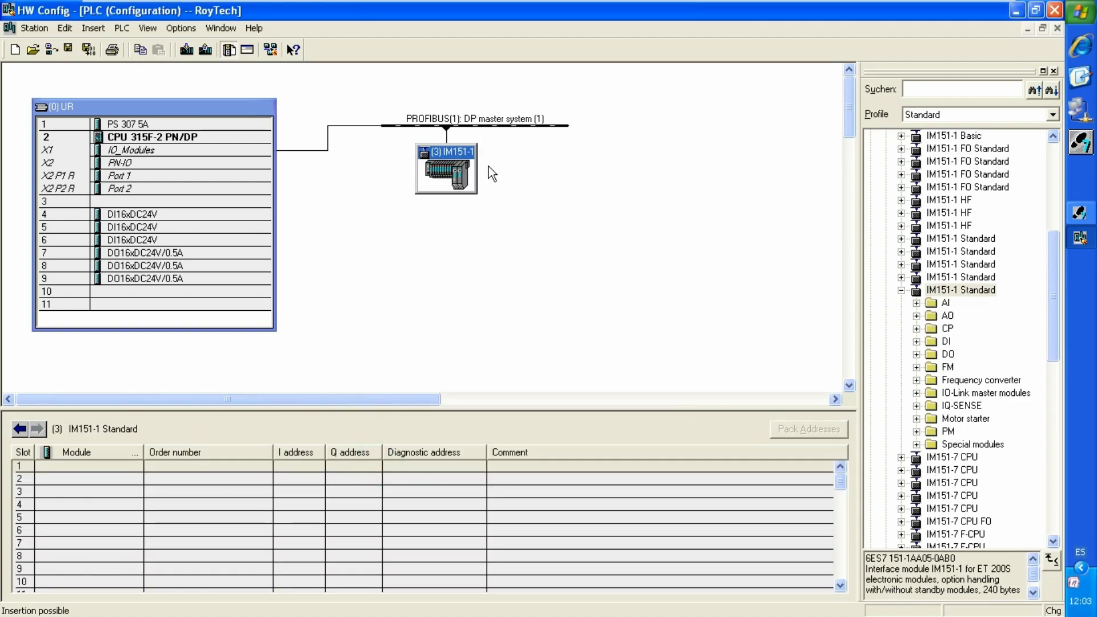
{"action": "left_click_drag", "start_coordinate": [446, 152], "coordinate": [386, 179]}
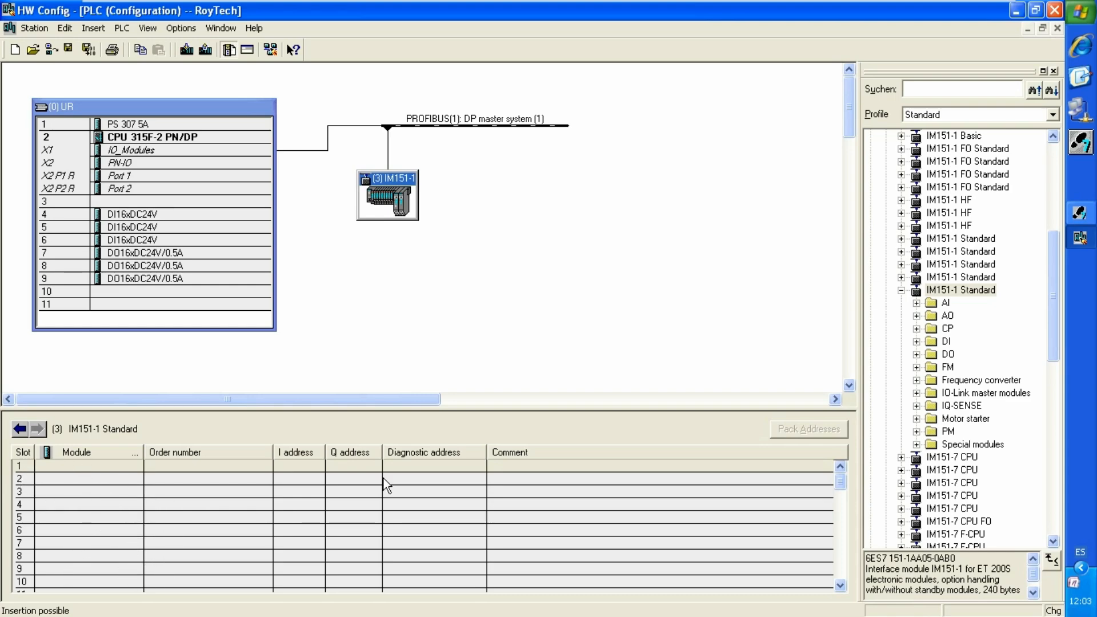
Insert an 8DI DC24V digital input module from the IM151-1 Standard's DI folder into slot 2 of the slave.
{"action": "left_click_drag", "start_coordinate": [839, 482], "coordinate": [854, 578]}
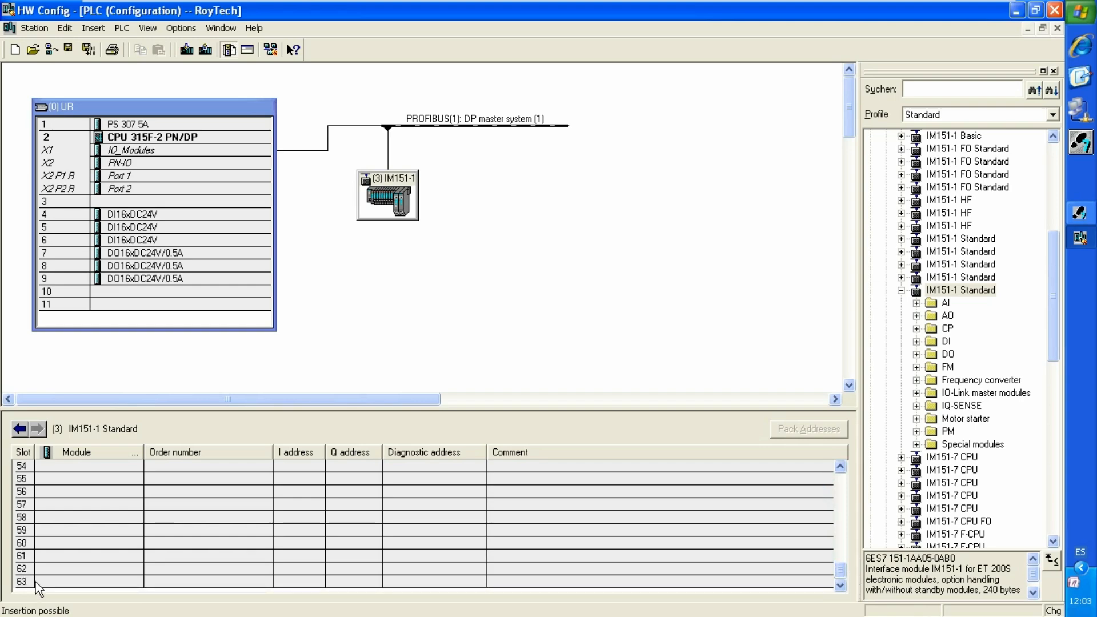
{"action": "left_click", "coordinate": [189, 467]}
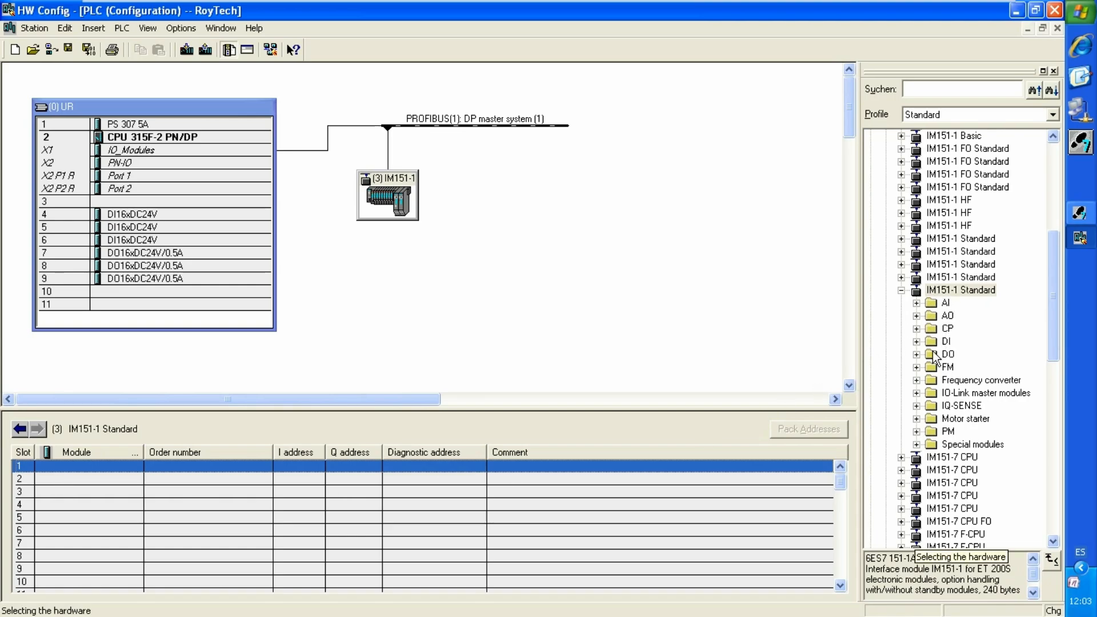
{"action": "left_click", "coordinate": [916, 342]}
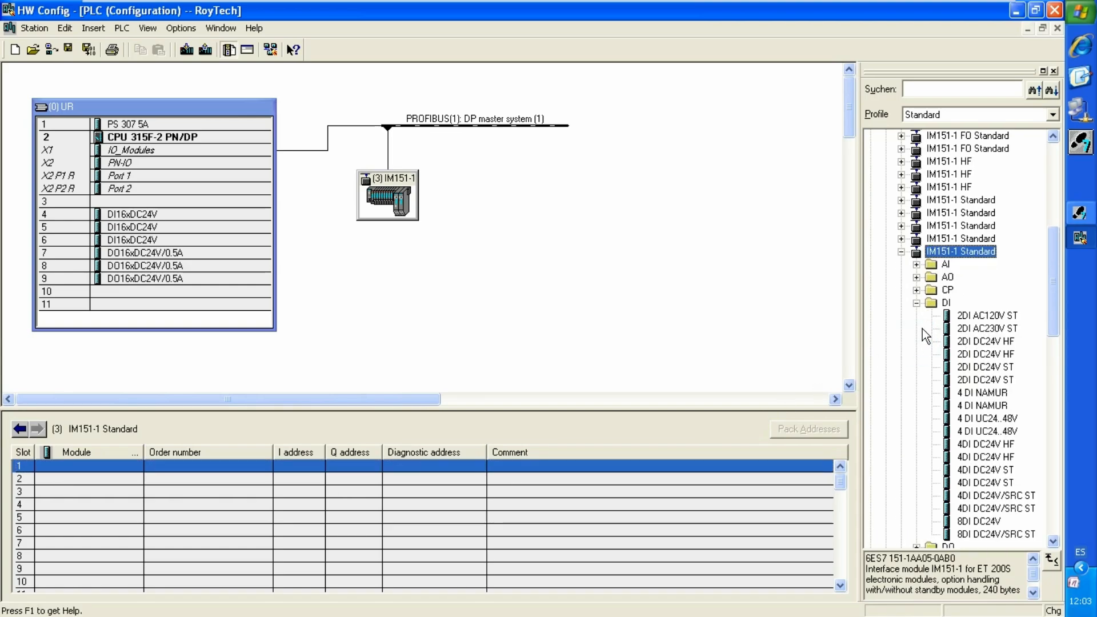
{"action": "left_click_drag", "start_coordinate": [1056, 281], "coordinate": [1058, 317]}
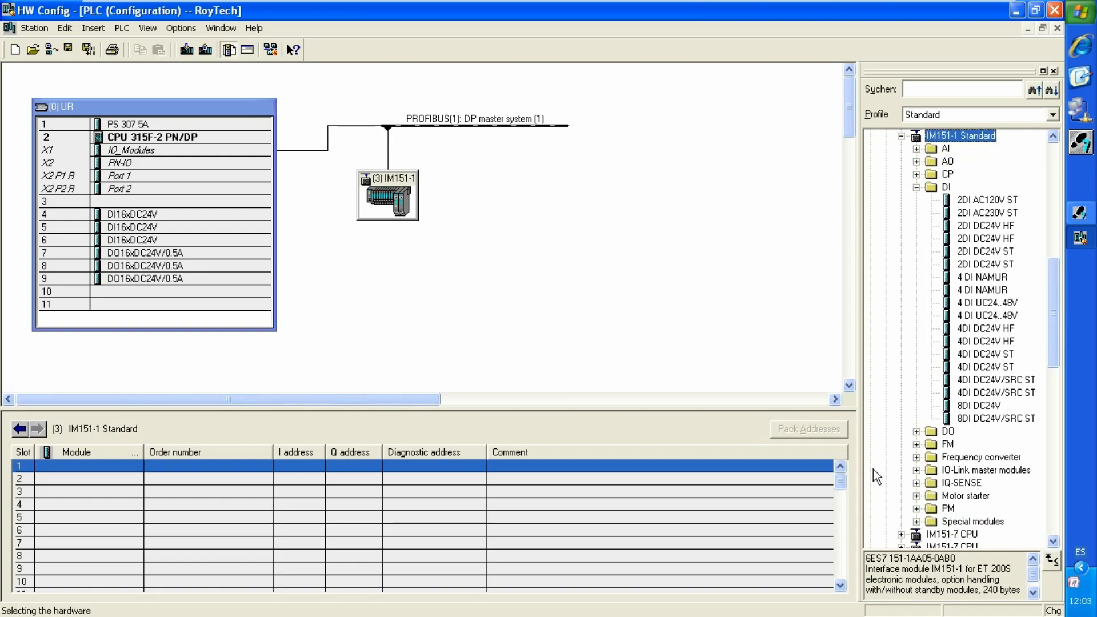
{"action": "left_click", "coordinate": [971, 407]}
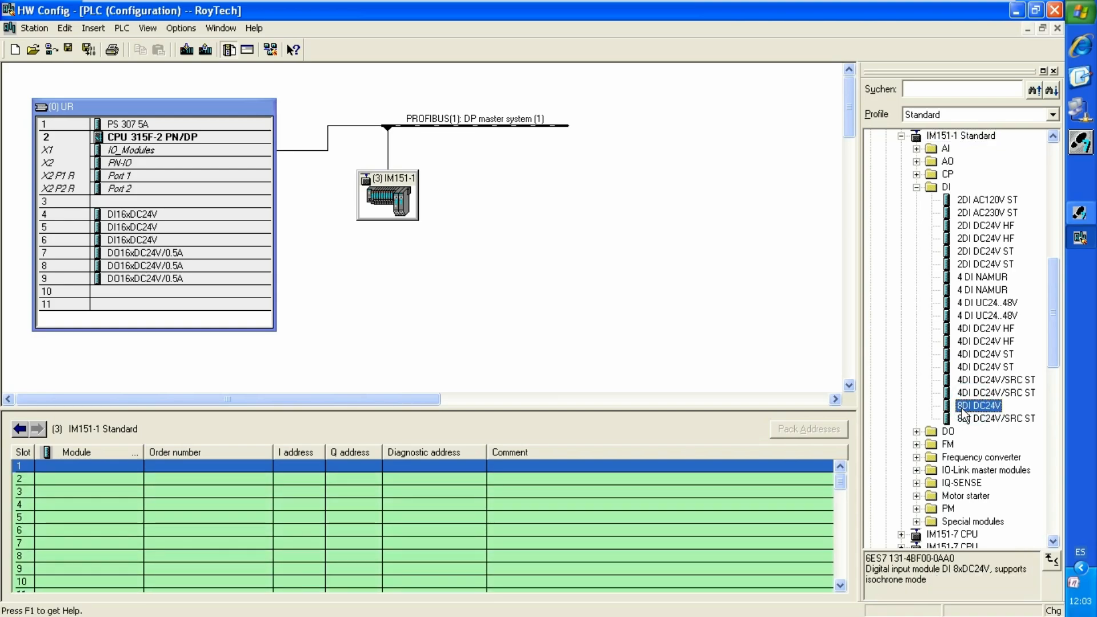
{"action": "left_click_drag", "start_coordinate": [969, 405], "coordinate": [97, 478]}
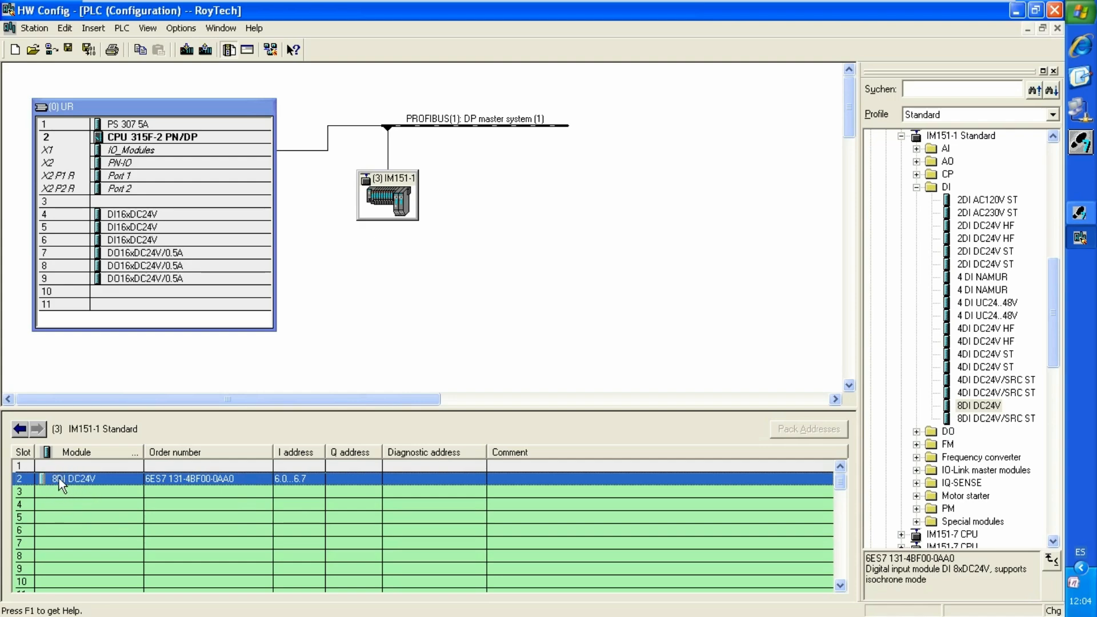
Set the input start address of the 8DI DC24V module in slot 2 to 10 and collapse the DI folder.
{"action": "double_click", "coordinate": [290, 481]}
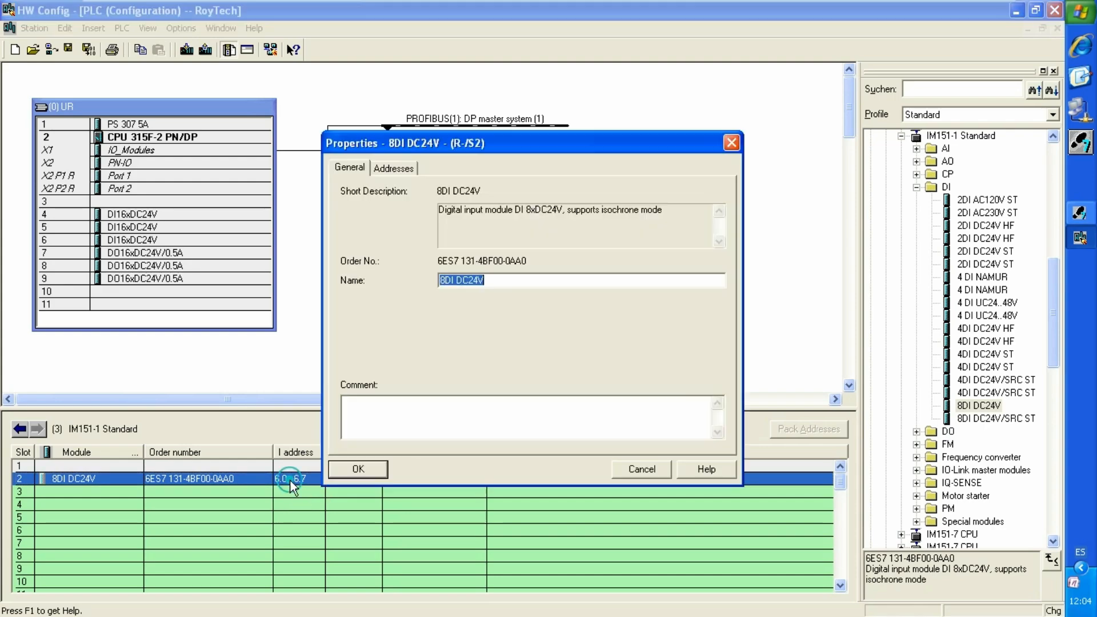
{"action": "left_click", "coordinate": [386, 169]}
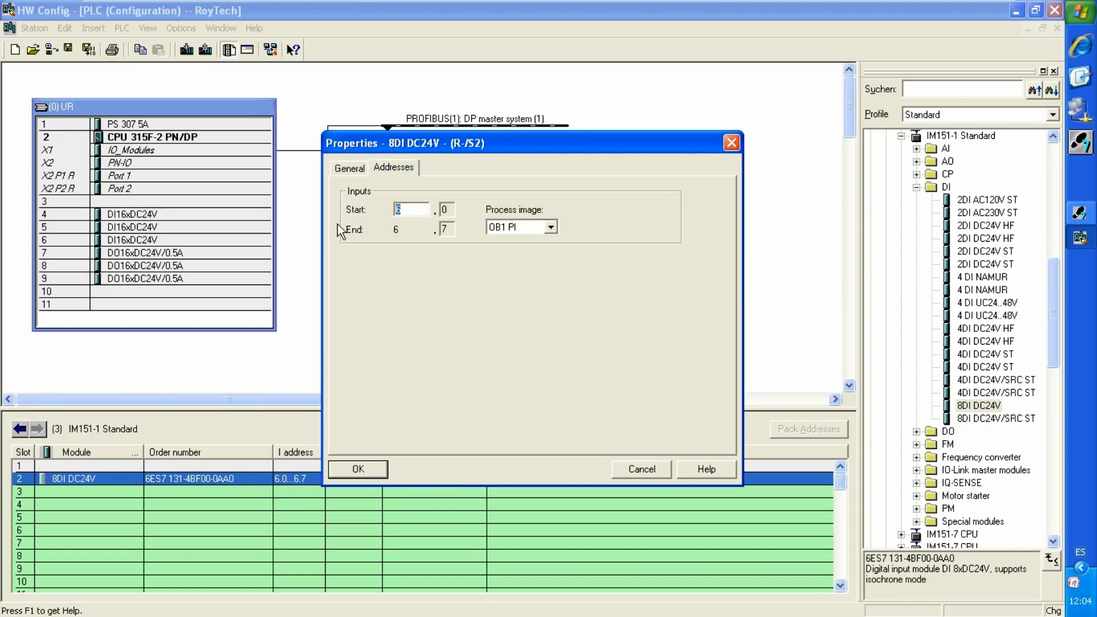
{"action": "type", "text": "10"}
{"action": "key", "text": "Return"}
{"action": "left_click", "coordinate": [356, 464]}
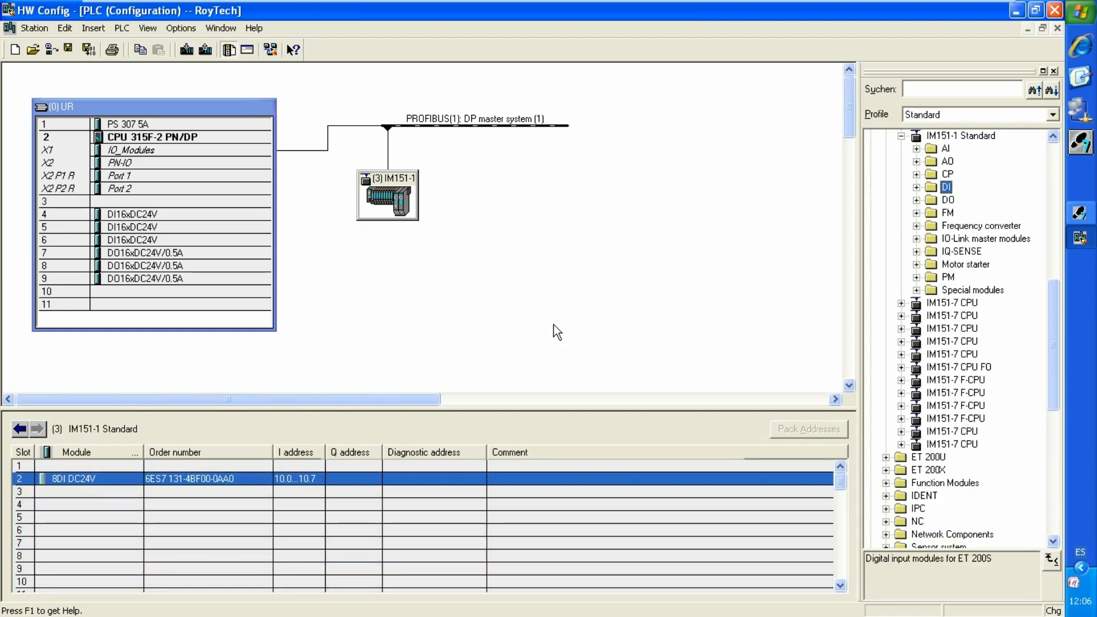
Insert the PM-E DC24V power module with diagnostics from the PM folder into slot 1.
{"action": "left_click", "coordinate": [917, 277]}
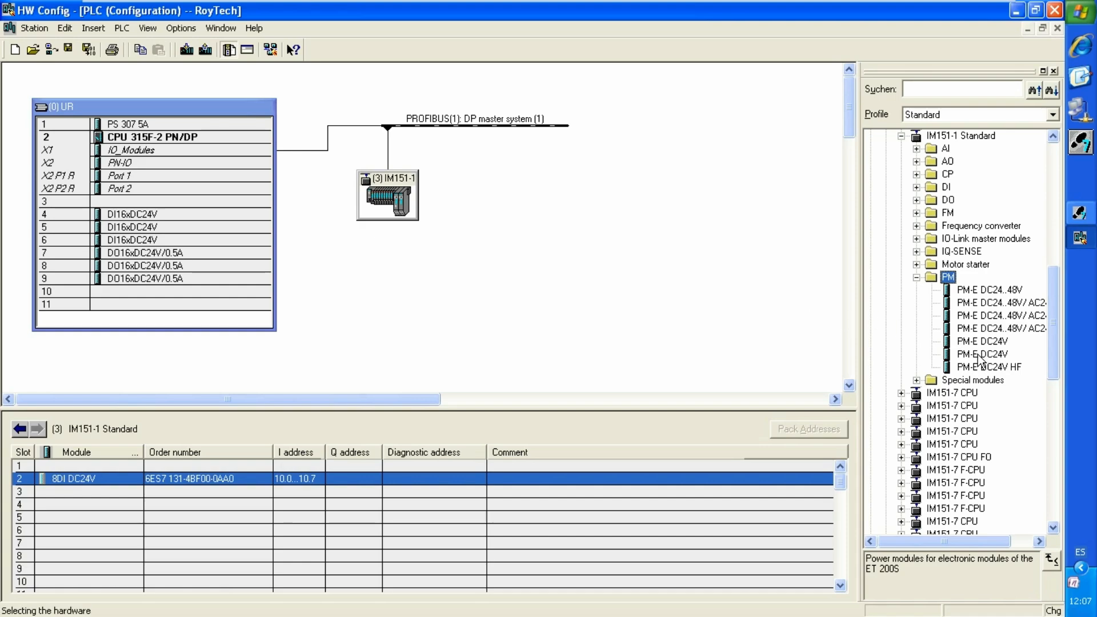
{"action": "left_click_drag", "start_coordinate": [983, 354], "coordinate": [92, 467]}
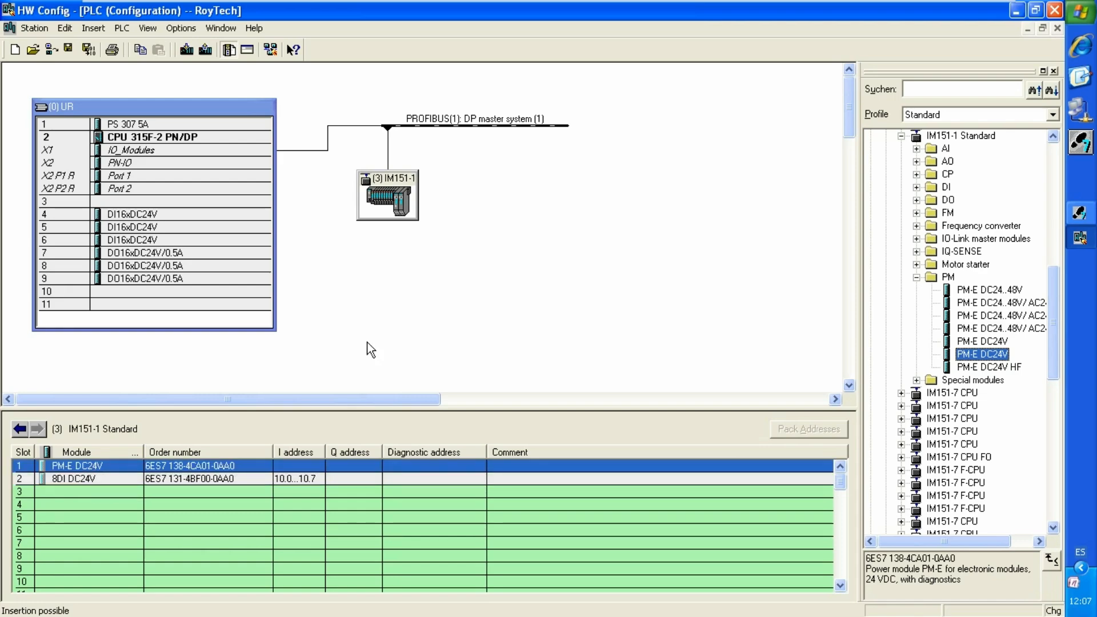
Change the IM151-1 slave's designation to BK_10.
{"action": "double_click", "coordinate": [398, 200]}
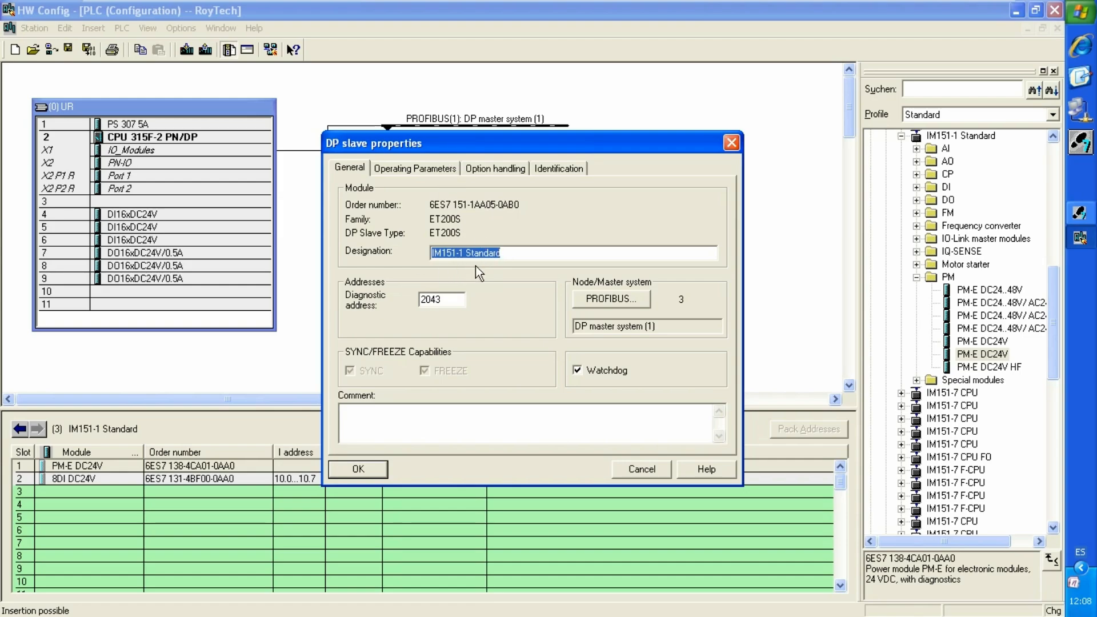
{"action": "type", "text": "BK_10"}
{"action": "left_click", "coordinate": [356, 470]}
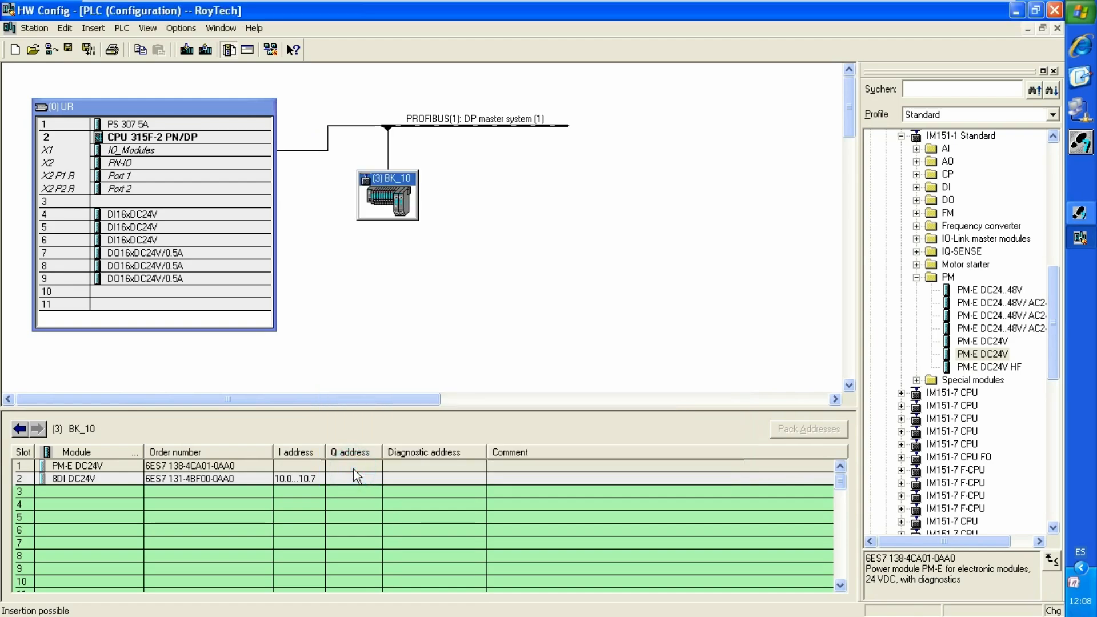
Copy the 8DI DC24V module in slot 2 and paste it five times to fill slots 3 to 7.
{"action": "left_click", "coordinate": [109, 481]}
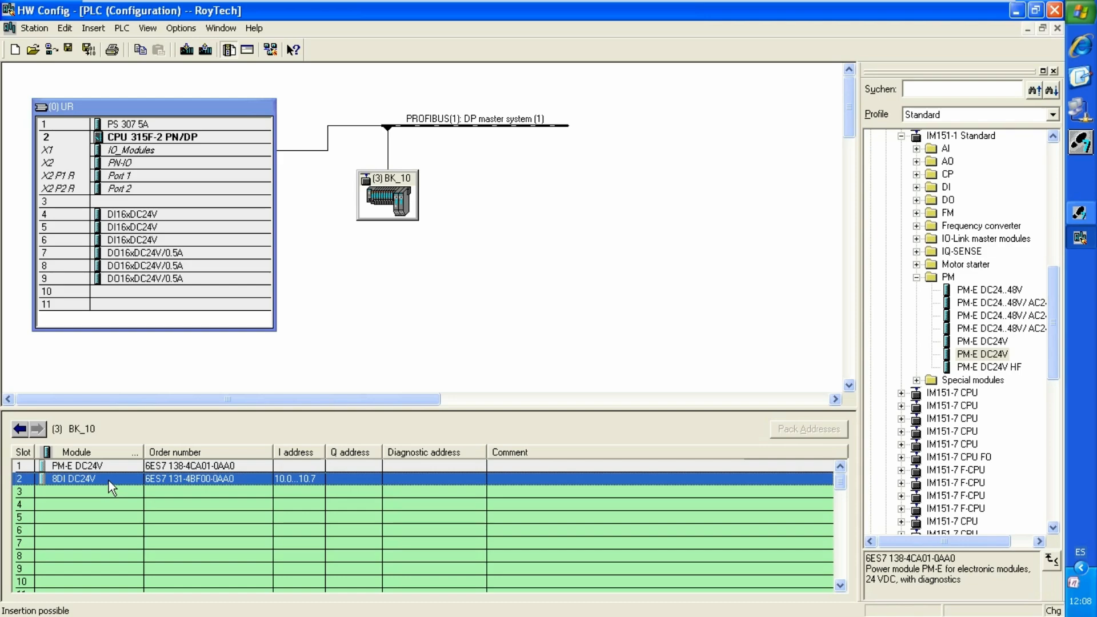
{"action": "key", "text": "ctrl+c"}
{"action": "key", "text": "ctrl+v"}
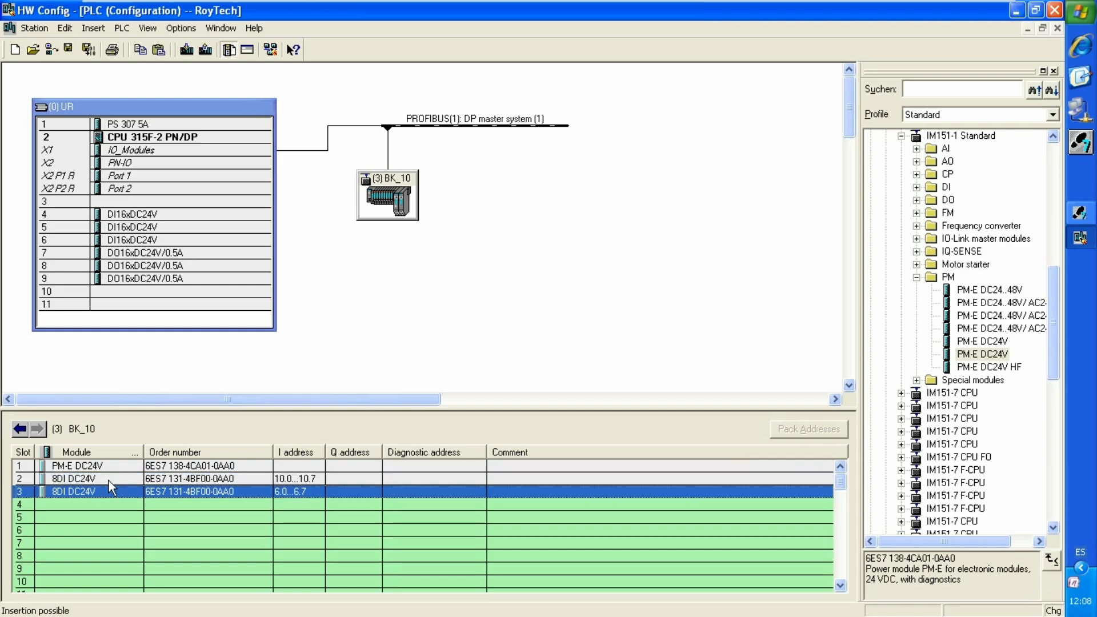
{"action": "key", "text": "ctrl+v"}
{"action": "key", "text": "ctrl+v"}
{"action": "key", "text": "ctrl+v"}
{"action": "key", "text": "ctrl+v"}
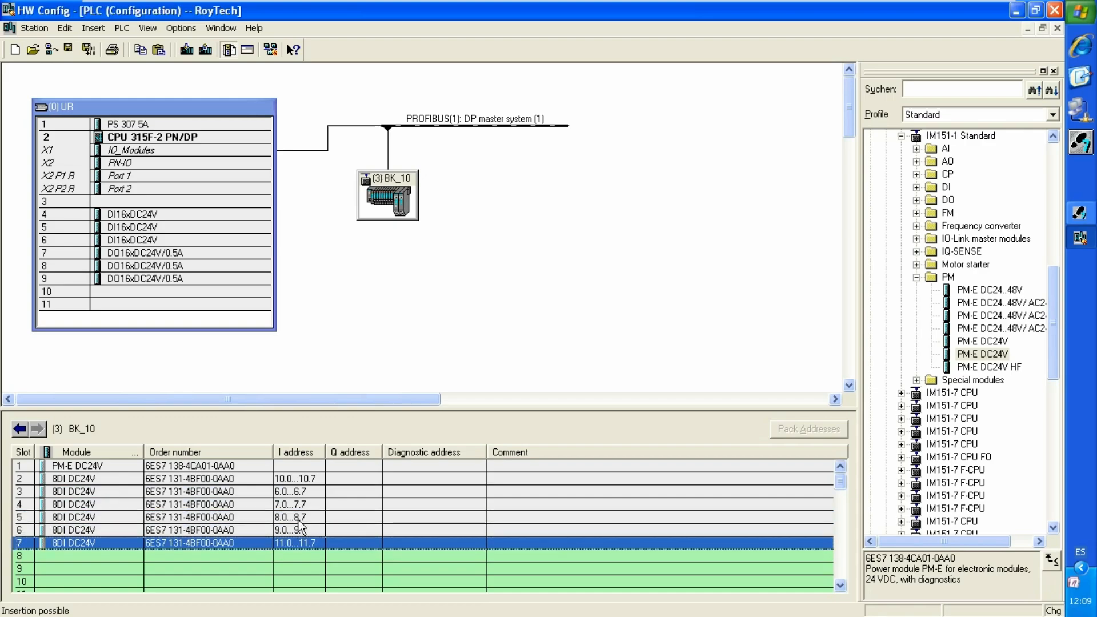
Try to set the input start address of the 8DI DC24V module in slot 3 to 11.
{"action": "double_click", "coordinate": [286, 493]}
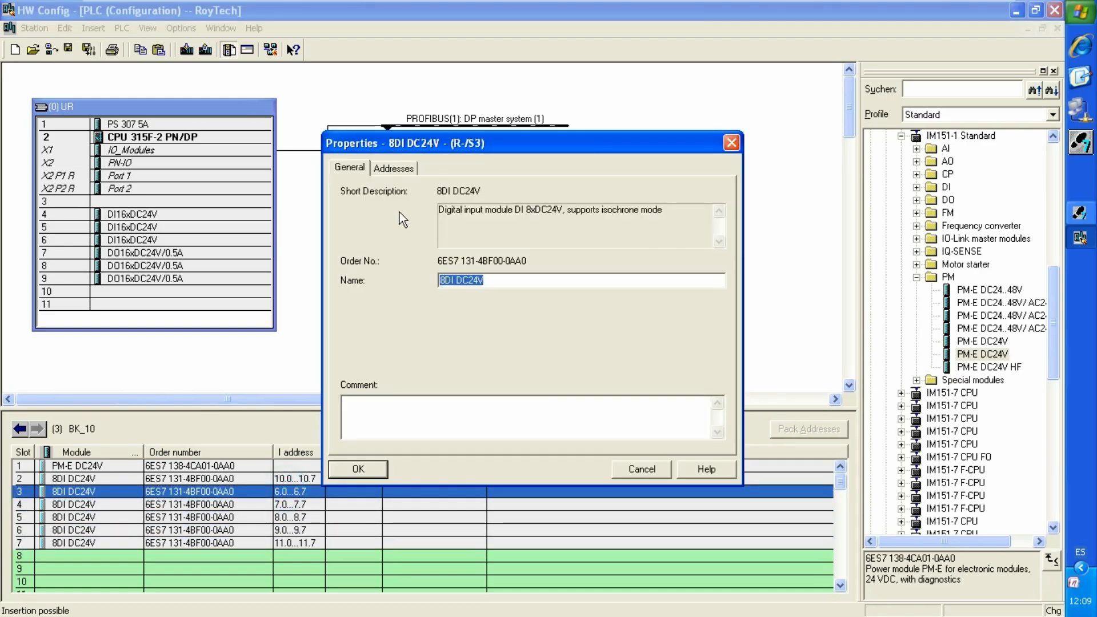
{"action": "left_click", "coordinate": [393, 168]}
{"action": "double_click", "coordinate": [414, 209]}
{"action": "type", "text": "11"}
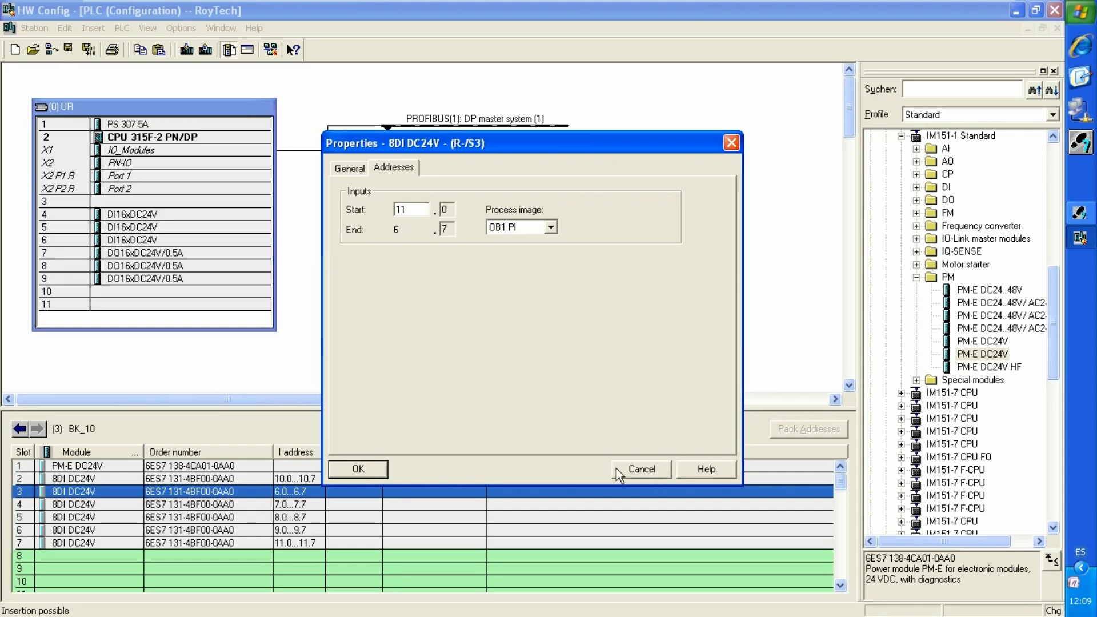
{"action": "left_click", "coordinate": [359, 469]}
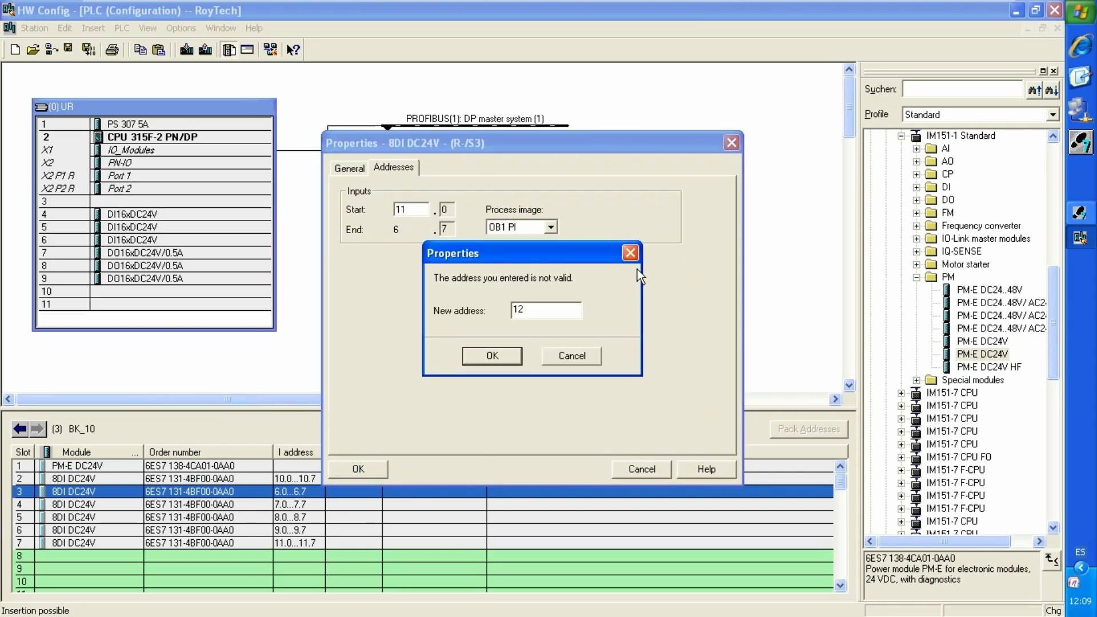
{"action": "left_click", "coordinate": [630, 253]}
{"action": "left_click", "coordinate": [732, 142]}
Delete the 8DI DC24V module in slot 7 of BK_10.
{"action": "double_click", "coordinate": [301, 544]}
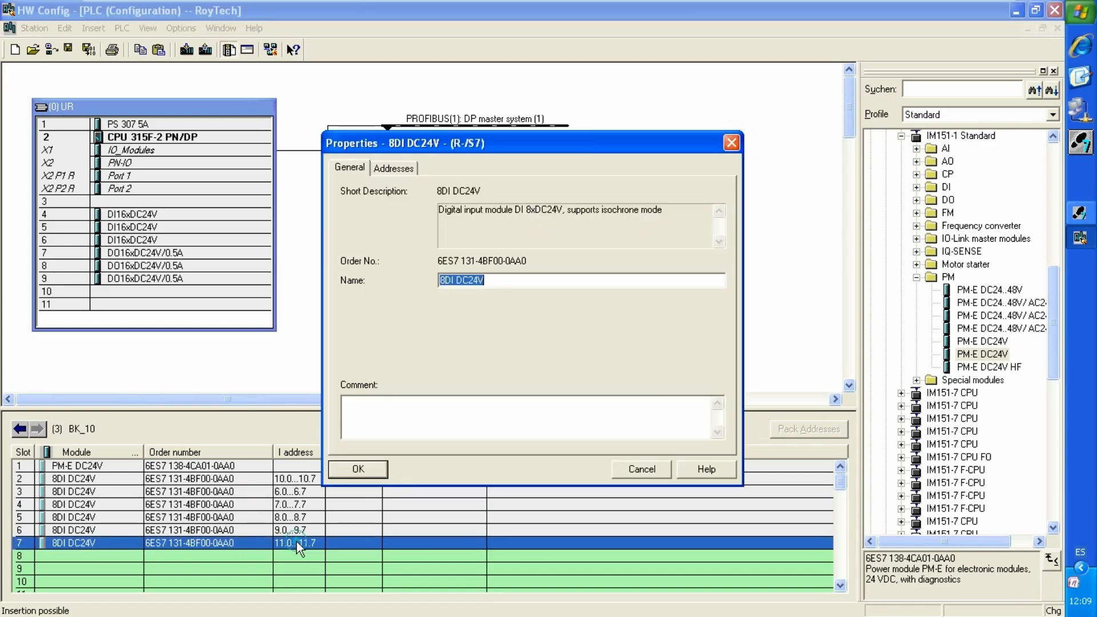
{"action": "left_click", "coordinate": [736, 135]}
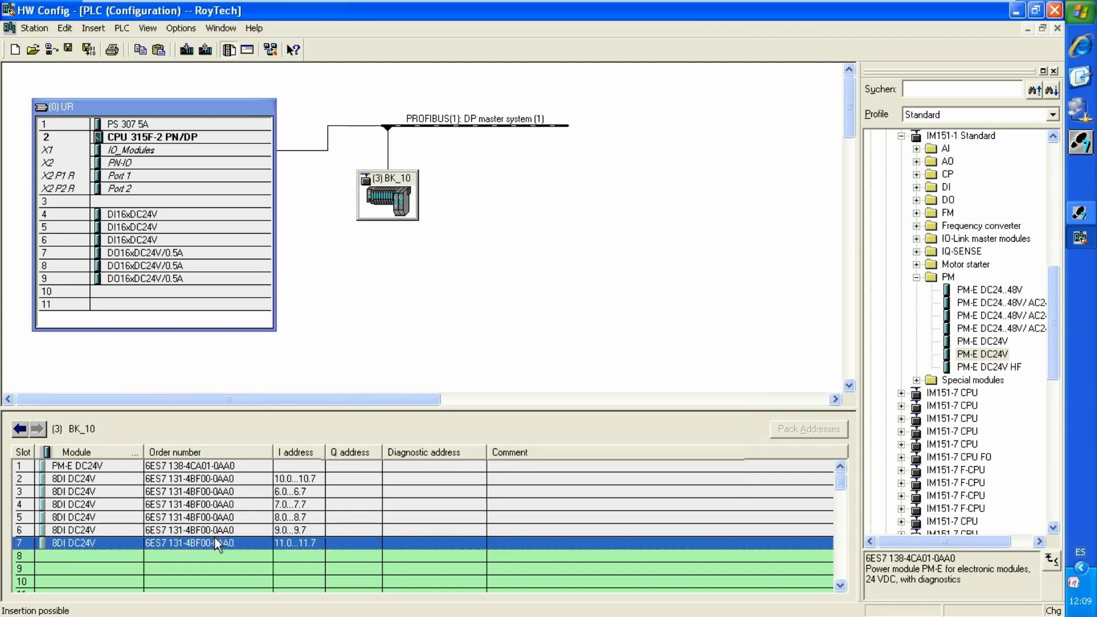
{"action": "key", "text": "Delete"}
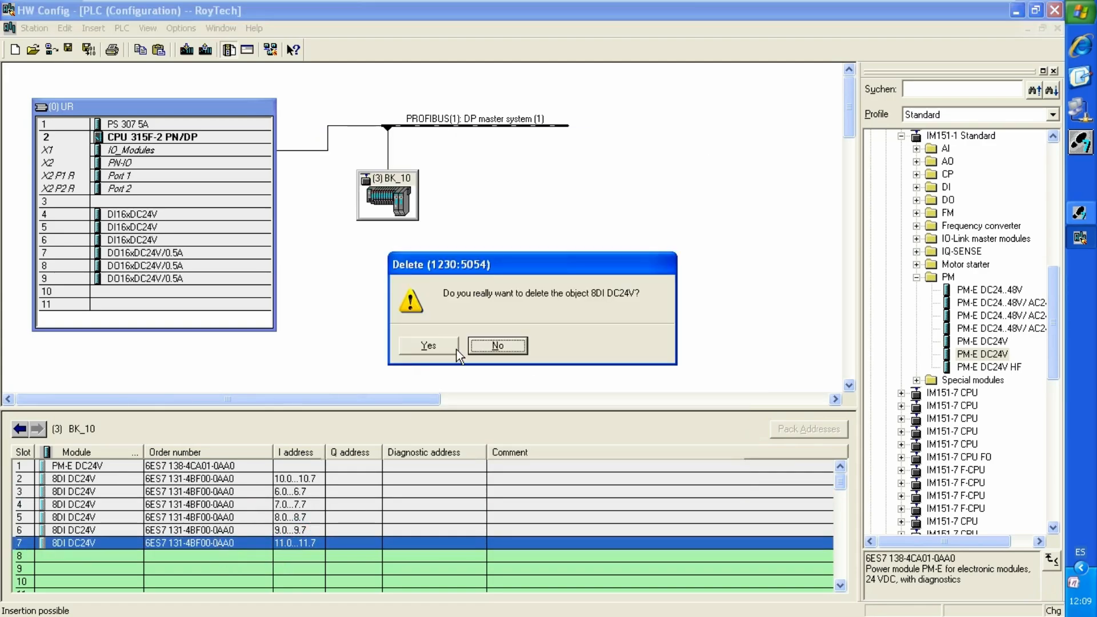
{"action": "left_click", "coordinate": [431, 345]}
Set the input start address of the 8DI DC24V module in slot 3 to 11.
{"action": "double_click", "coordinate": [294, 491]}
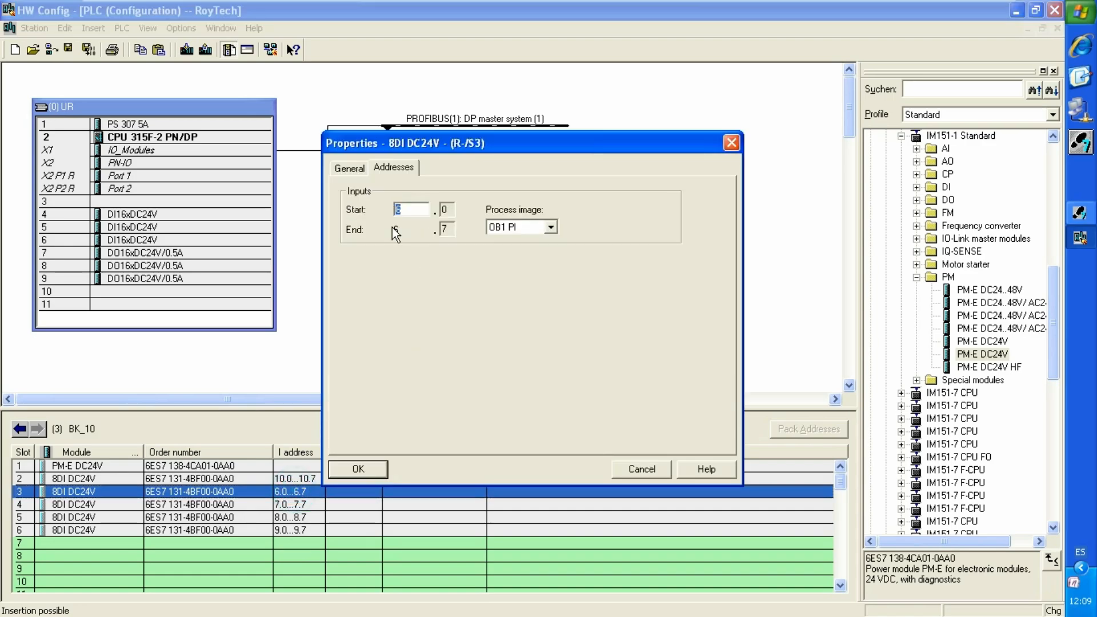
{"action": "type", "text": "11"}
{"action": "left_click", "coordinate": [359, 467]}
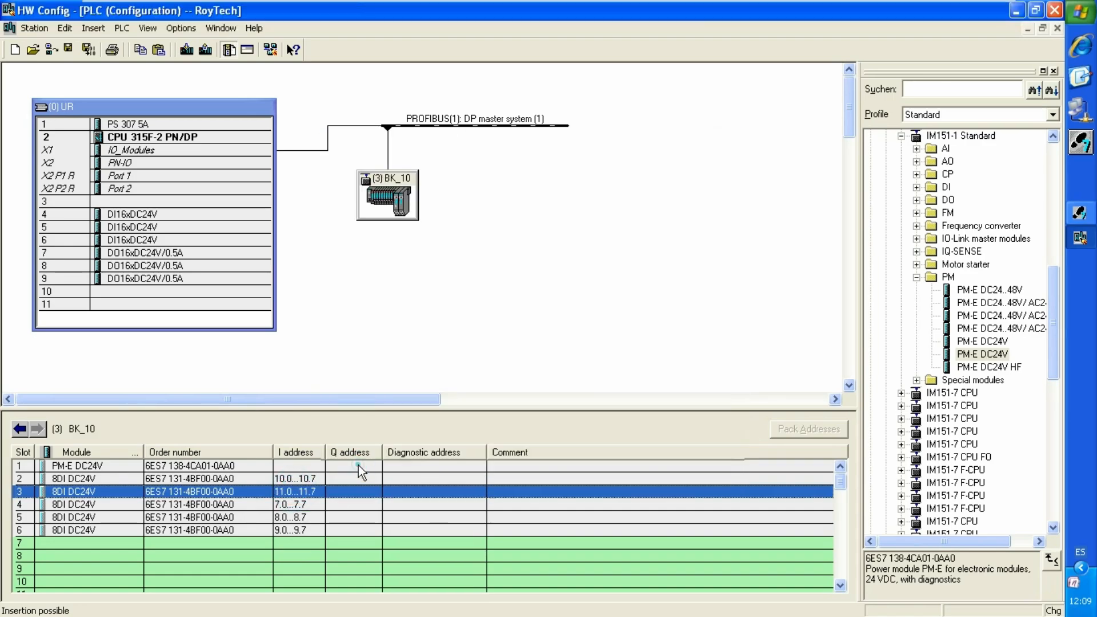
Set the input start address of the 8DI DC24V module in slot 4 of BK_10 to 12.
{"action": "double_click", "coordinate": [293, 505]}
{"action": "left_click", "coordinate": [394, 166]}
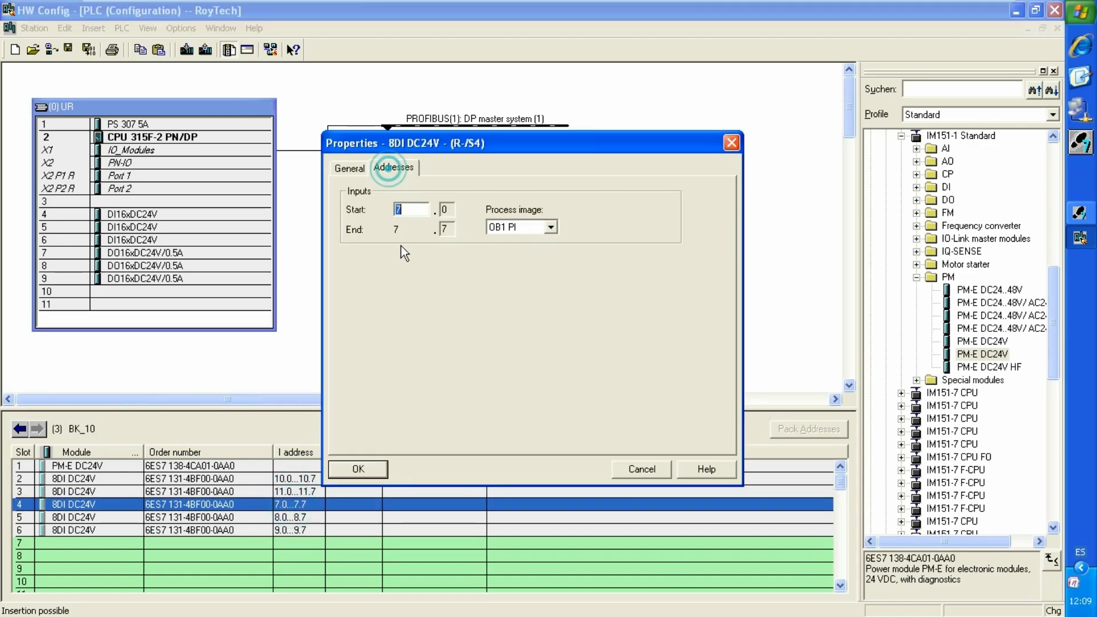
{"action": "type", "text": "12"}
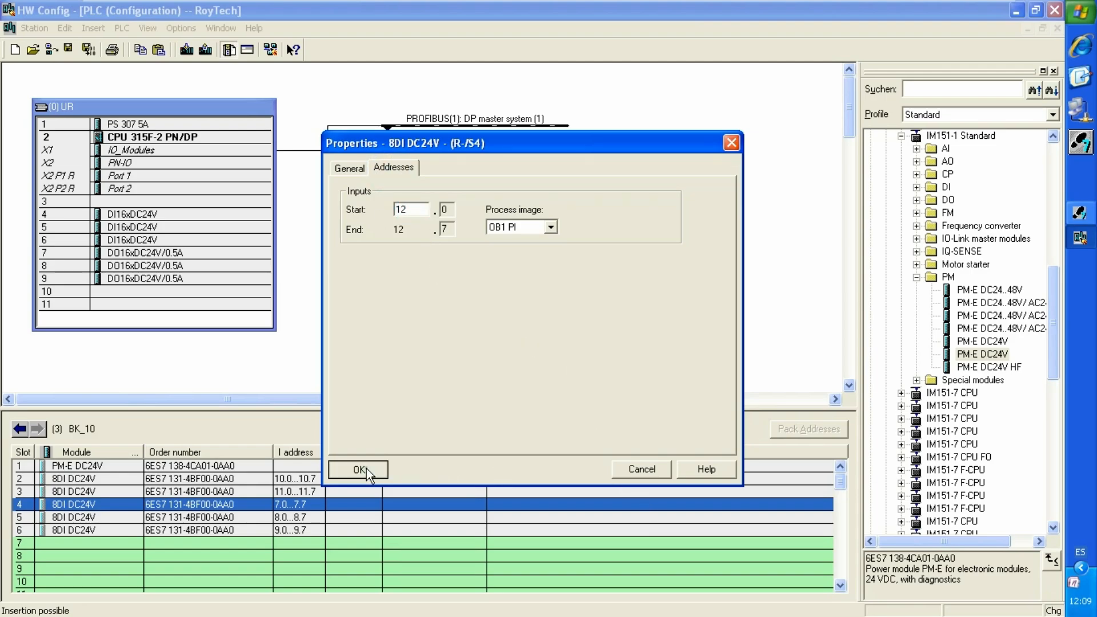
{"action": "left_click", "coordinate": [358, 468]}
Set the input start address of the 8DI DC24V module in slot 5 of BK_10 to 13.
{"action": "double_click", "coordinate": [283, 517]}
{"action": "left_click", "coordinate": [393, 166]}
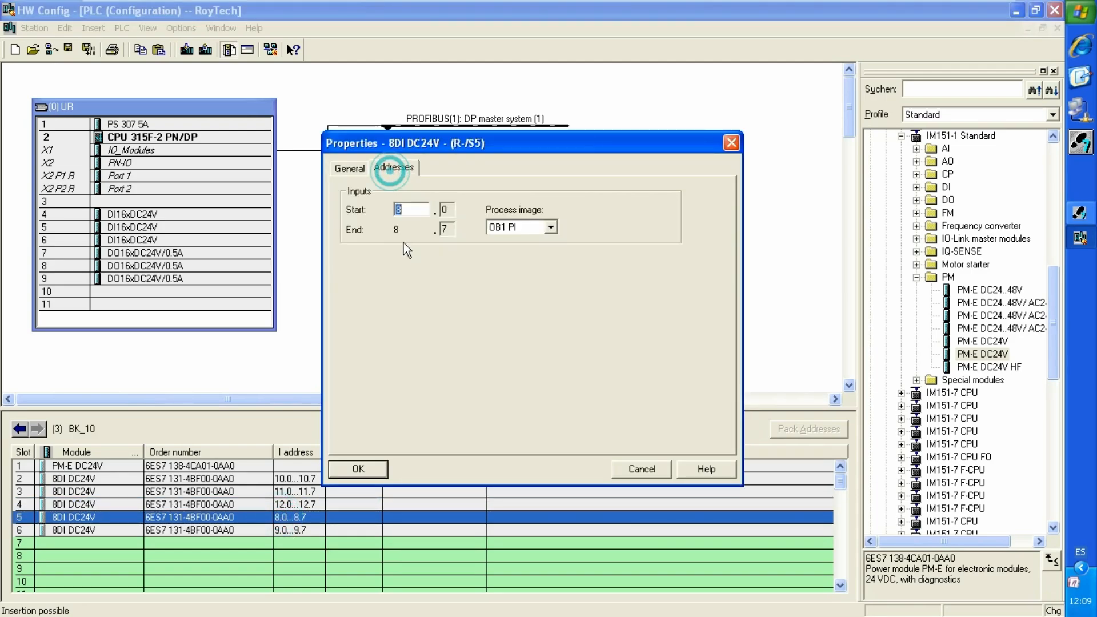
{"action": "type", "text": "13"}
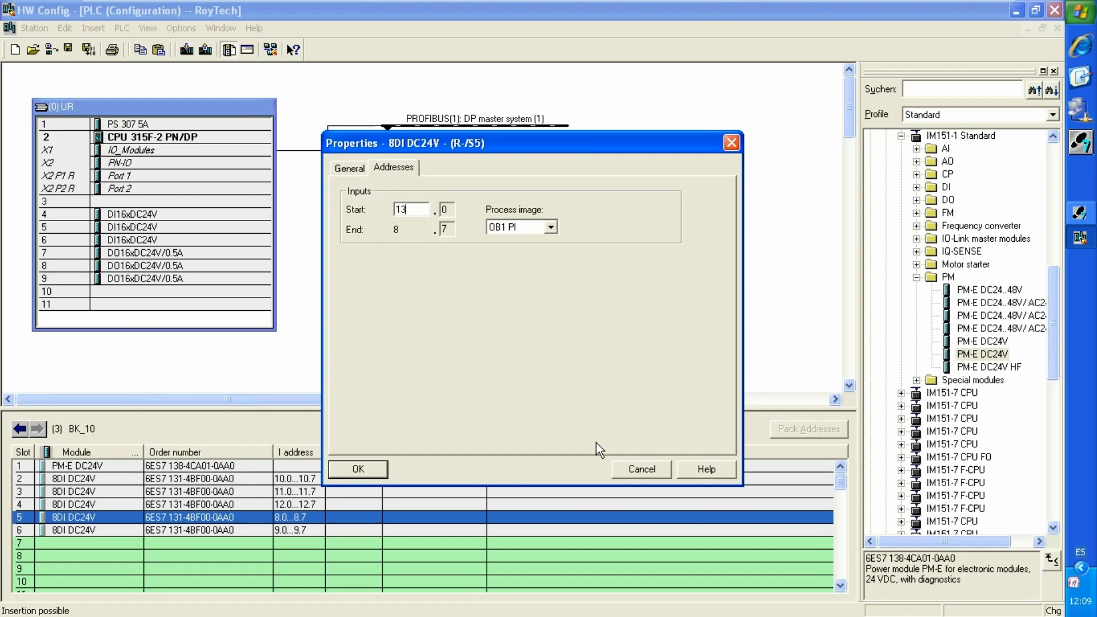
{"action": "left_click", "coordinate": [351, 470]}
Set the input start address of the 8DI DC24V module in slot 6 of BK_10 to 14.
{"action": "double_click", "coordinate": [277, 529]}
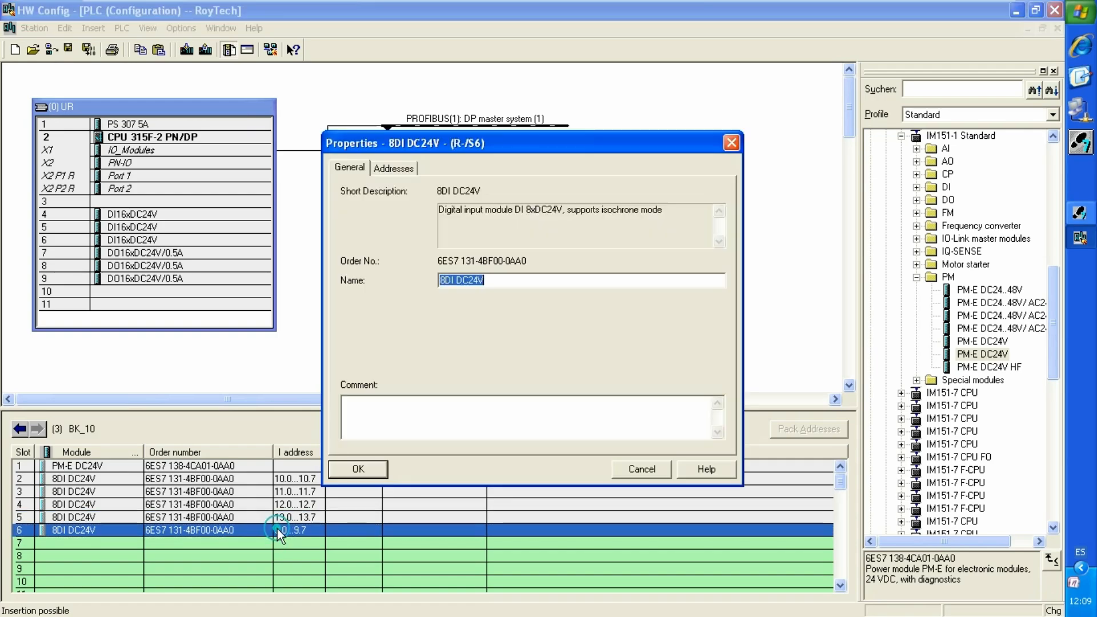
{"action": "left_click", "coordinate": [394, 168]}
{"action": "double_click", "coordinate": [411, 210]}
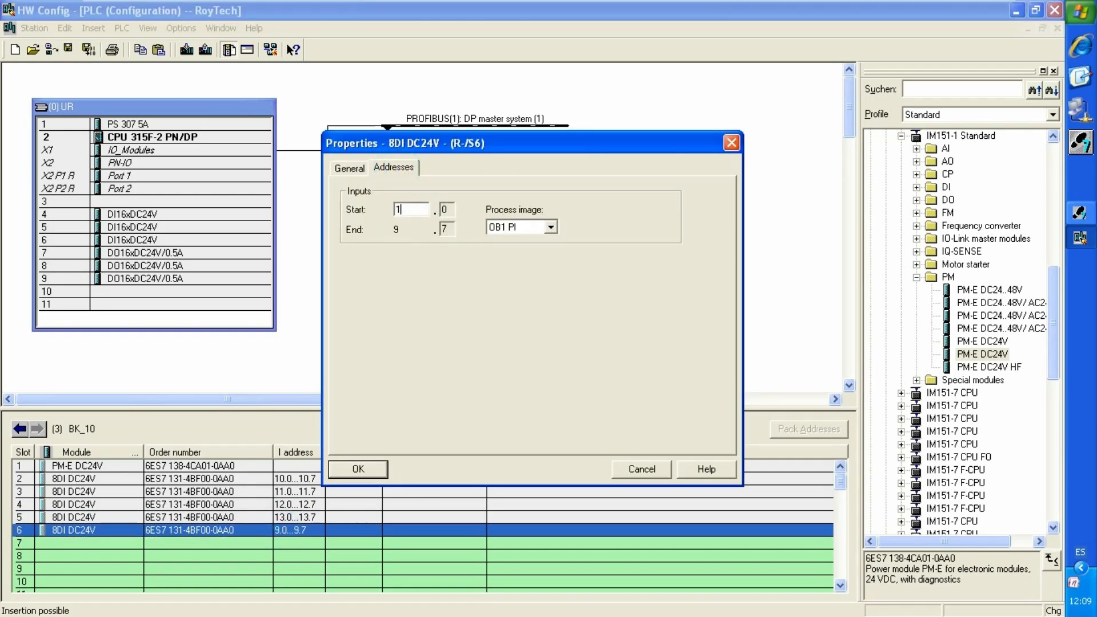
{"action": "type", "text": "14"}
{"action": "key", "text": "Return"}
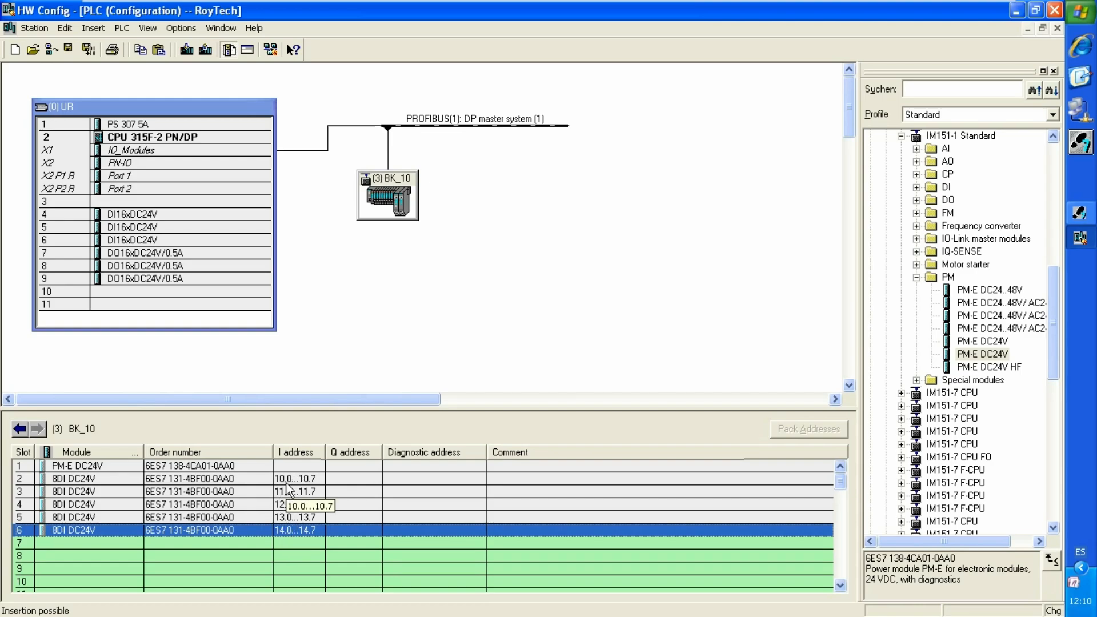
{"action": "left_click", "coordinate": [390, 180]}
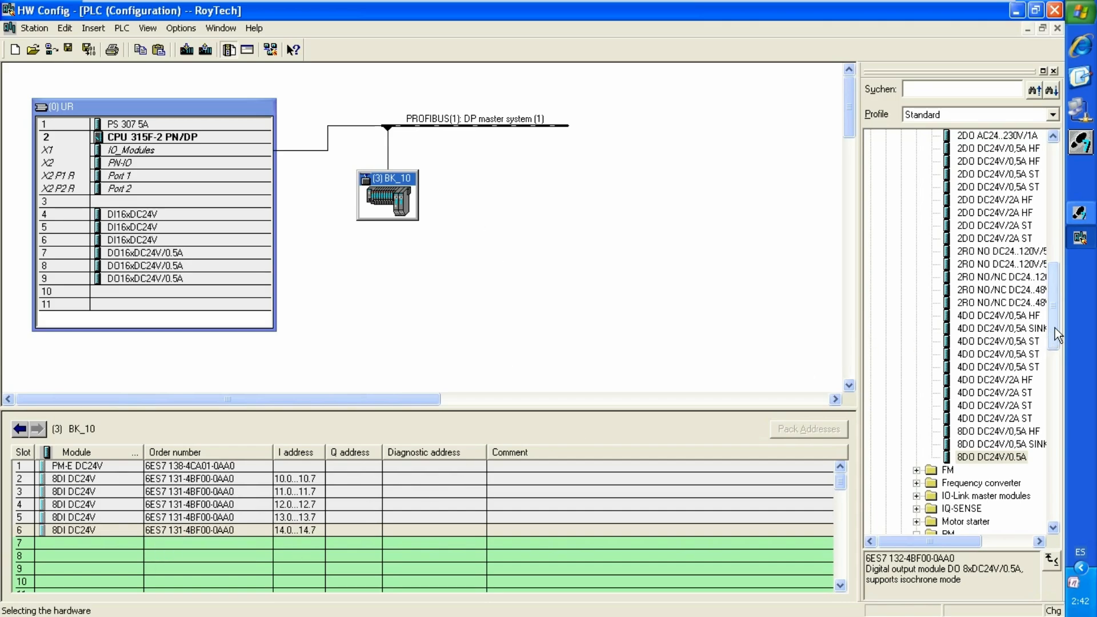
{"action": "left_click_drag", "start_coordinate": [1054, 328], "coordinate": [1054, 284]}
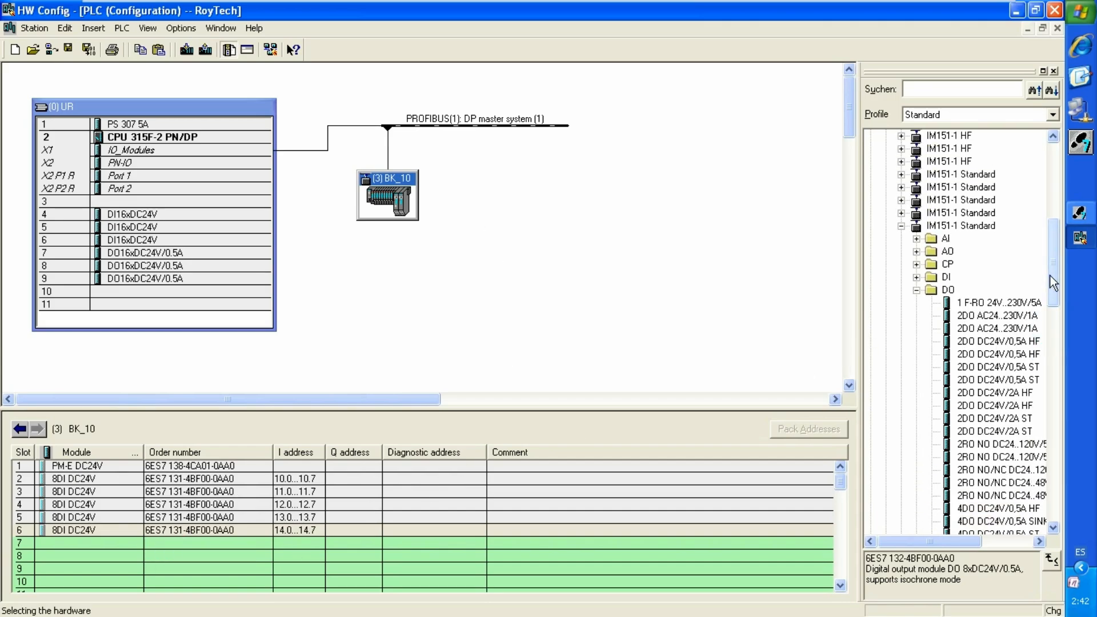
{"action": "scroll", "coordinate": [984, 273], "scroll_direction": "down", "scroll_amount": 3}
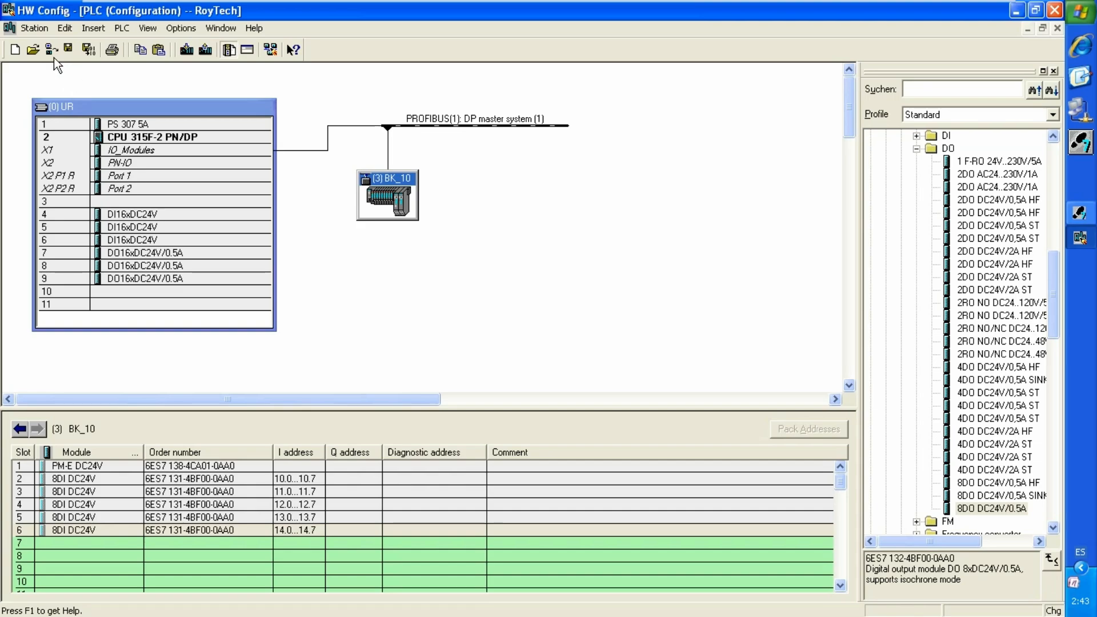
Save the hardware configuration and switch to NetPro to show the project's network configuration.
{"action": "left_click", "coordinate": [67, 49]}
{"action": "left_click", "coordinate": [270, 49]}
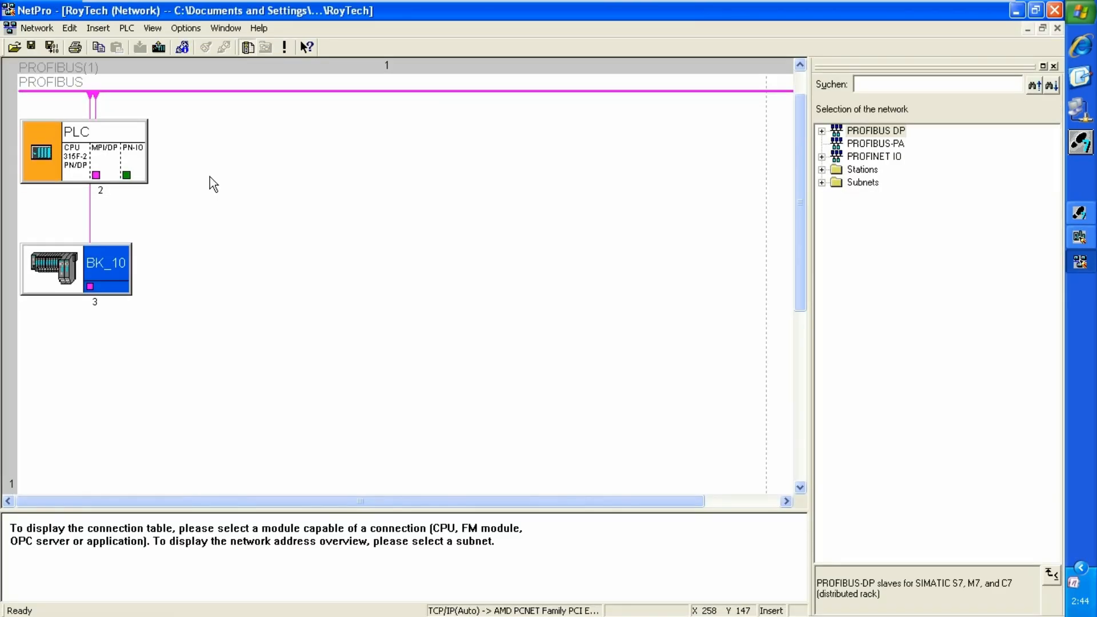
Move the BK_10 slave up beside the PLC station, just below the PROFIBUS(1) subnet line.
{"action": "left_click_drag", "start_coordinate": [800, 282], "coordinate": [800, 260]}
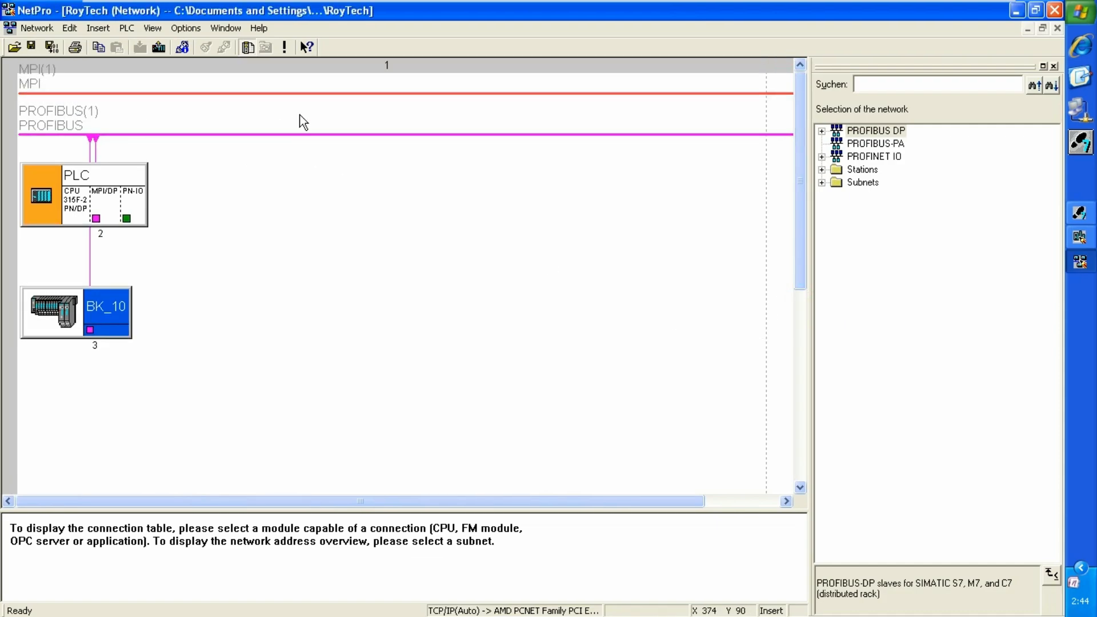
{"action": "left_click_drag", "start_coordinate": [95, 311], "coordinate": [279, 189]}
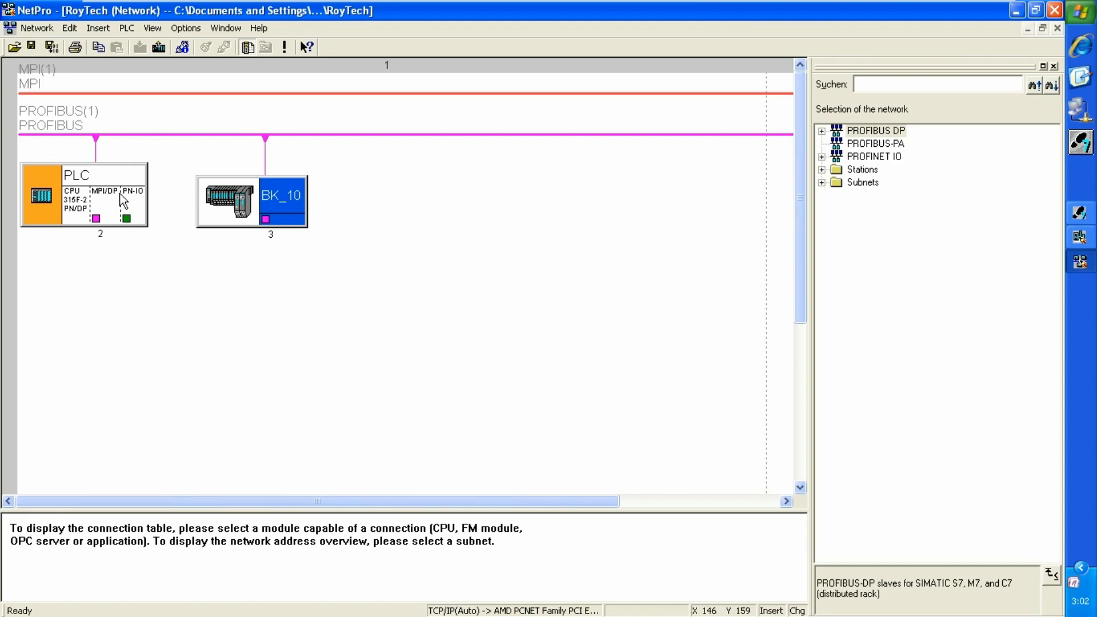
{"action": "mouse_move", "coordinate": [131, 227]}
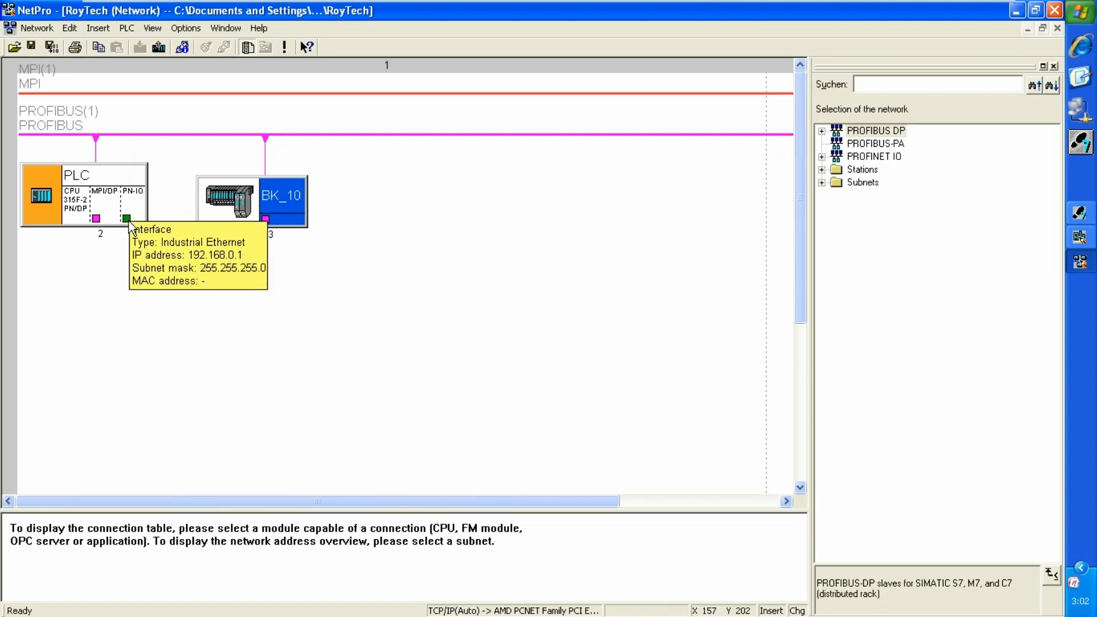